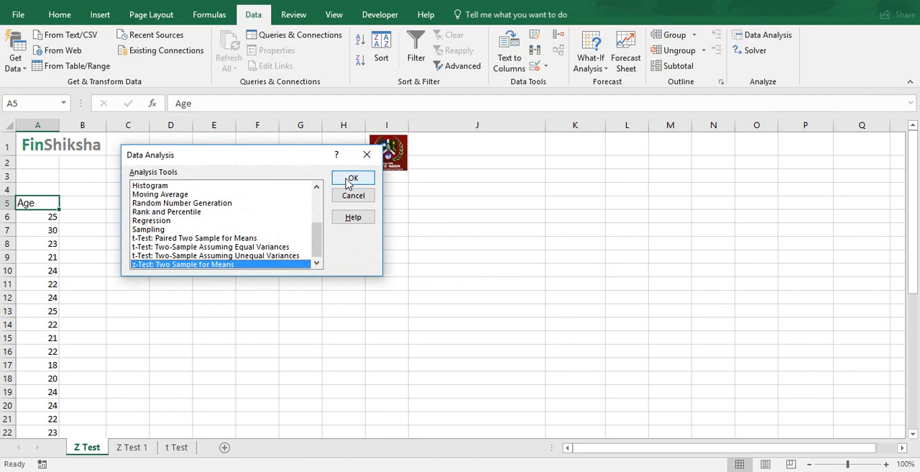
click(352, 178)
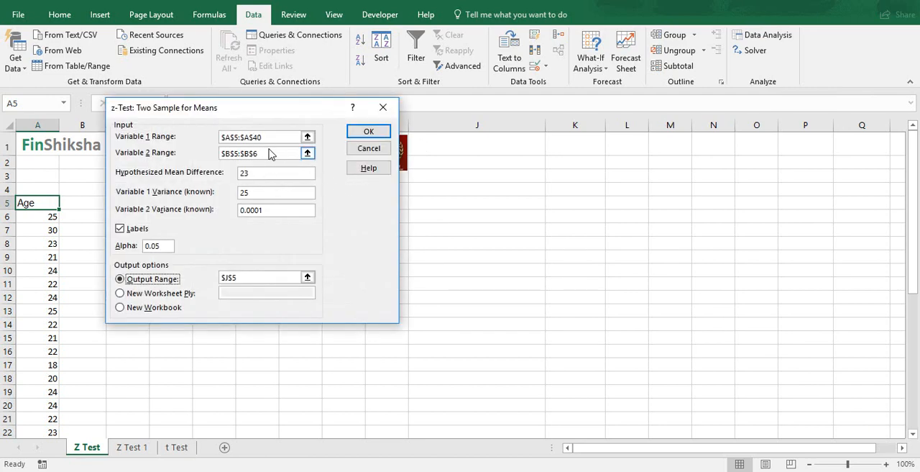
click(283, 137)
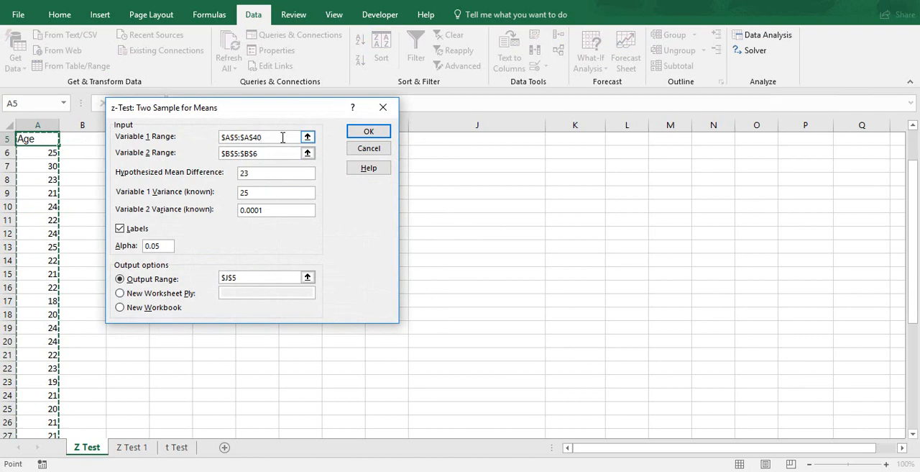
drag(282, 138, 213, 136)
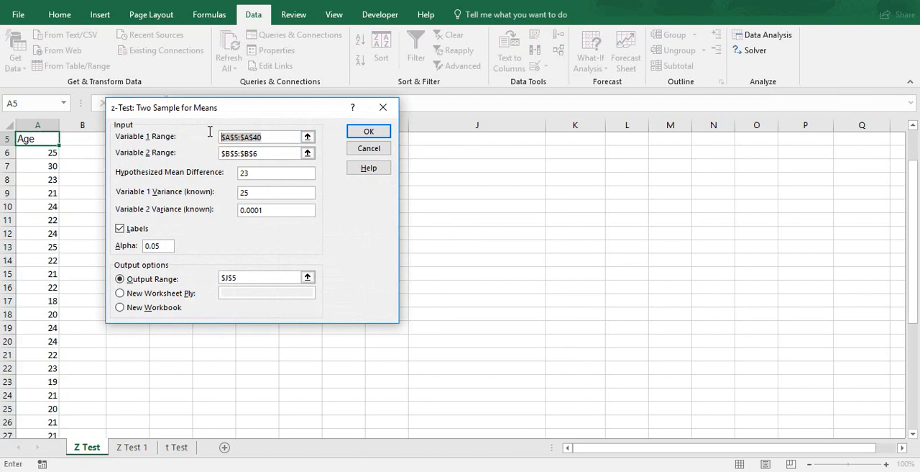
click(55, 136)
key(ctrl+shift+Down)
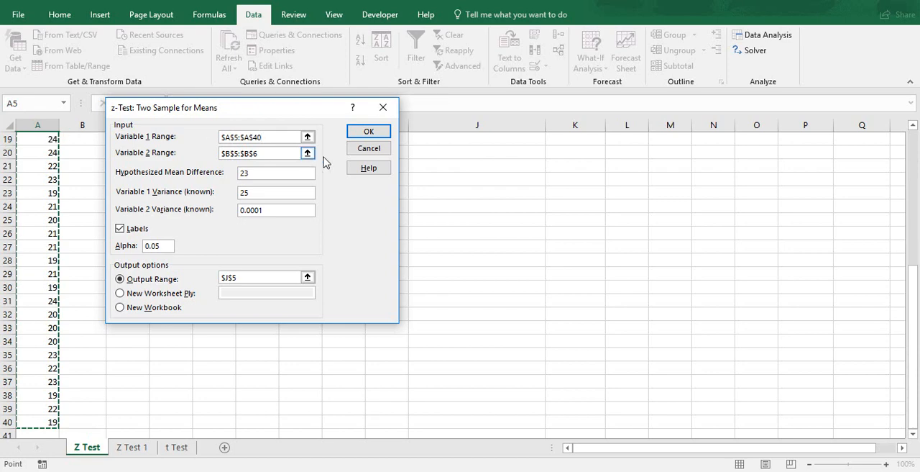
key(Return)
- Freeze the worksheet rows above row 4 on the Z Test sheet
key(Up)
key(Up)
key(Up)
key(Up)
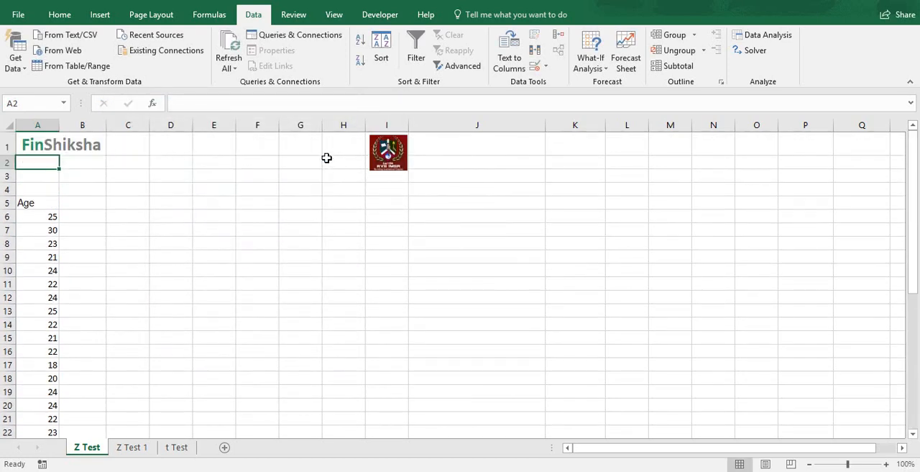
click(9, 189)
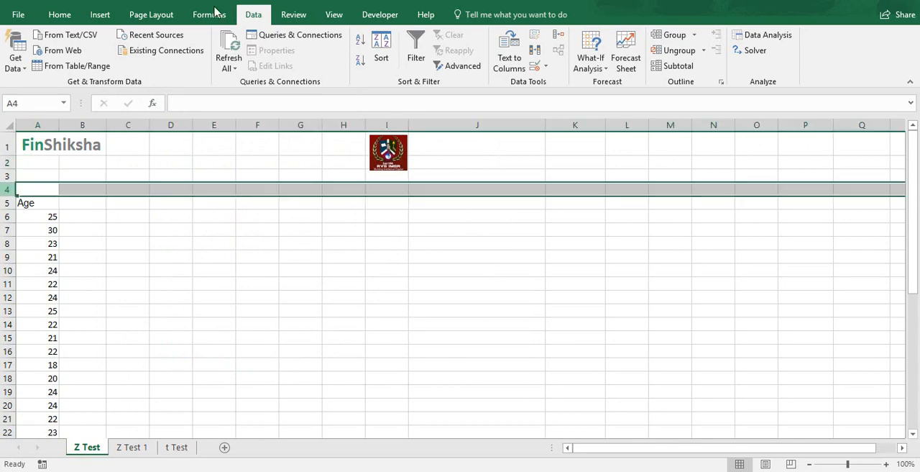
click(294, 20)
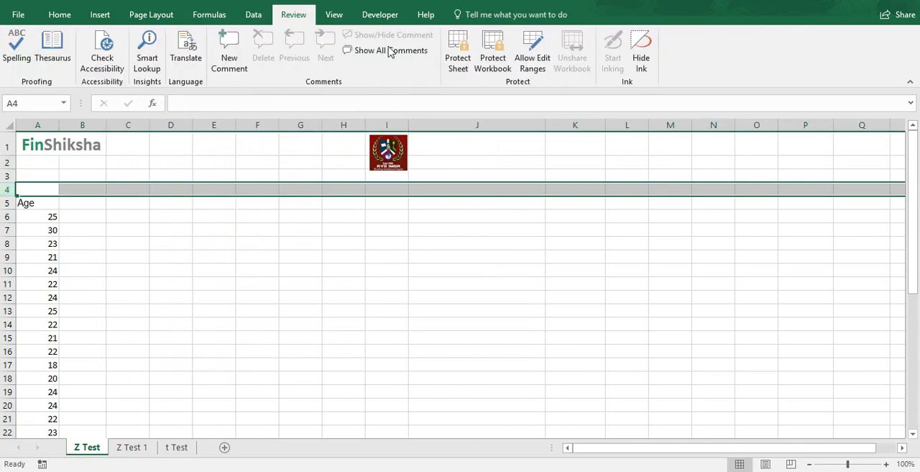
click(223, 14)
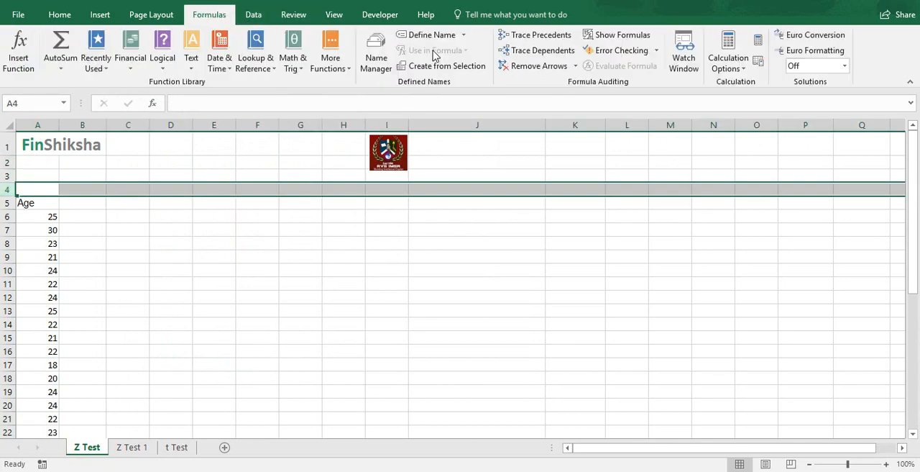
click(334, 16)
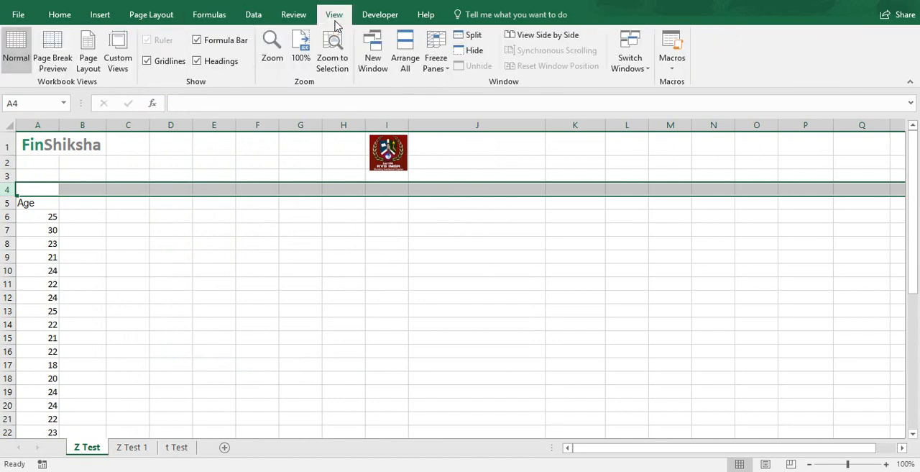
click(436, 61)
click(464, 93)
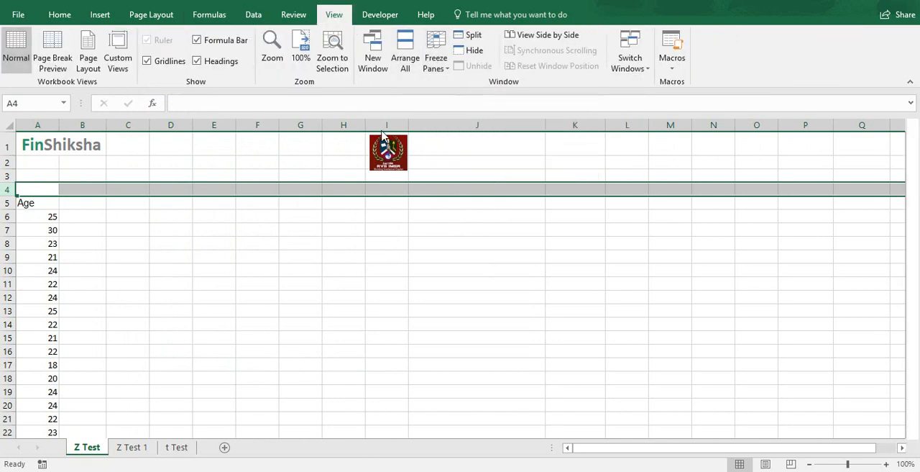
- Add a "Dummy" column header in B5 with the value 0 in B6
click(93, 203)
text(Dummy)
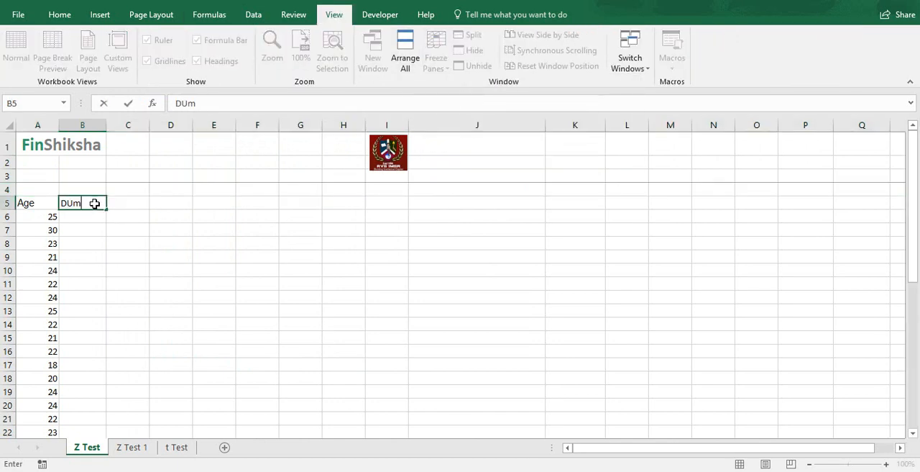
key(Return)
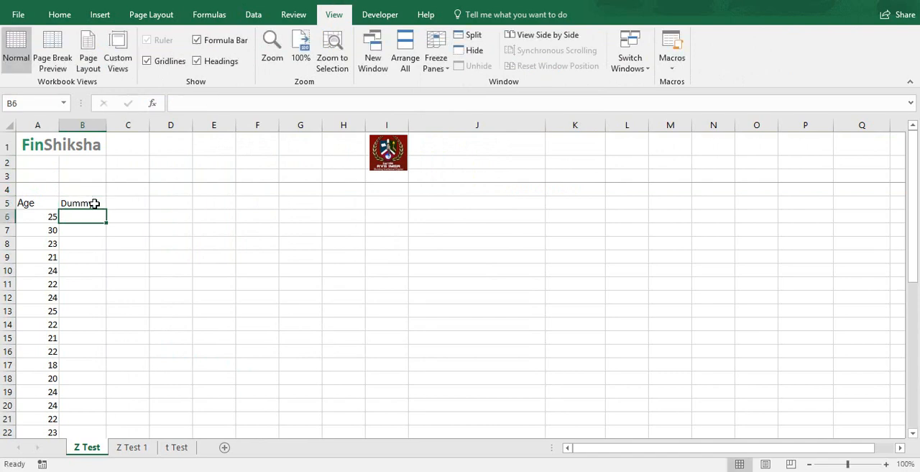
text(0)
key(Return)
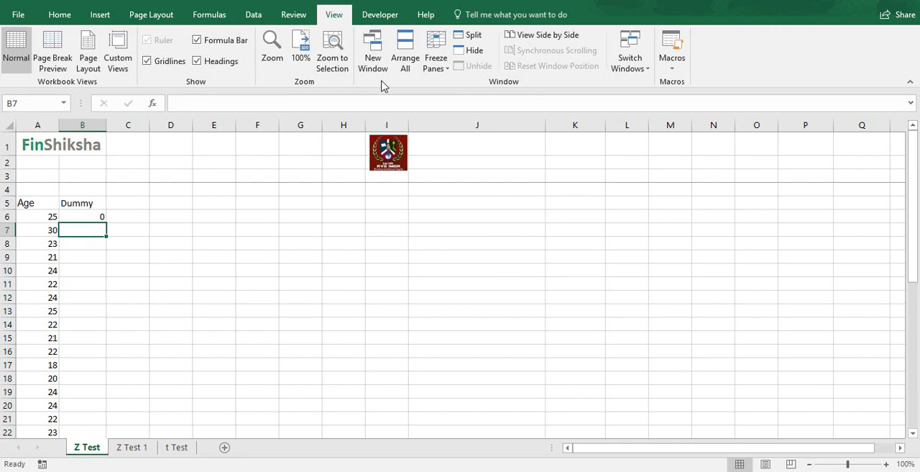
- Start a z-Test: Two Sample for Means analysis with A5:A40 as the Variable 1 range and B5:B6 as the Variable 2 range
click(254, 16)
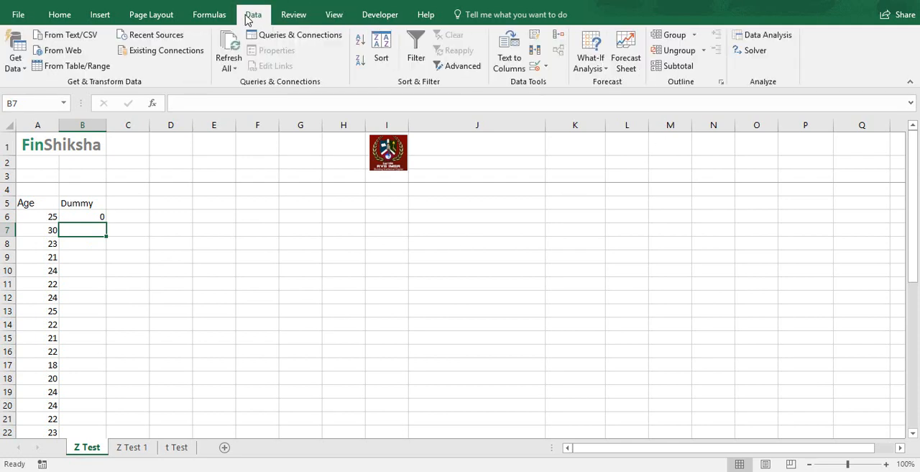
click(754, 36)
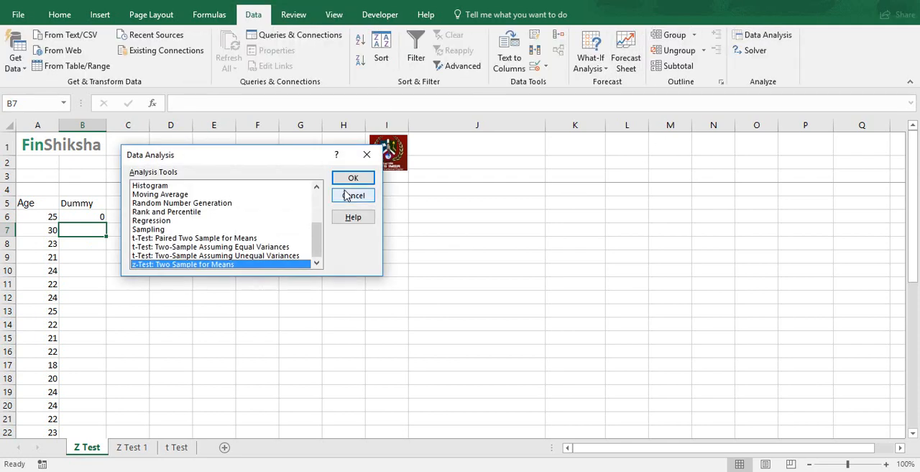
click(343, 180)
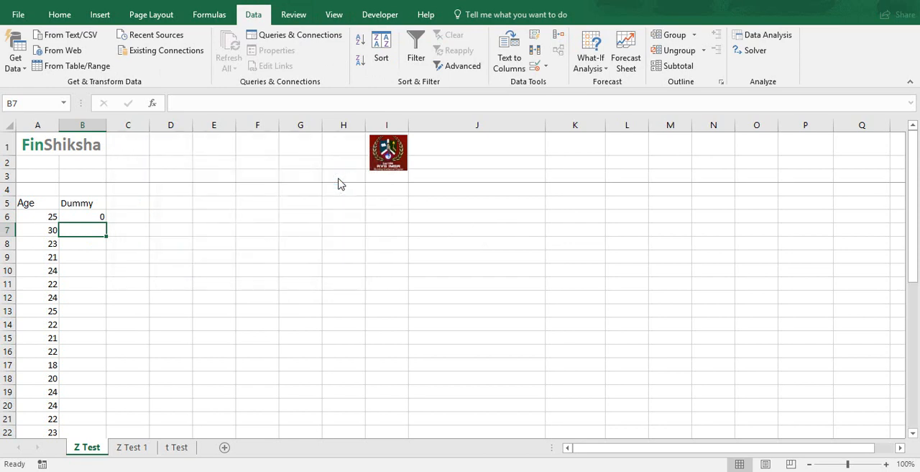
drag(281, 133, 203, 138)
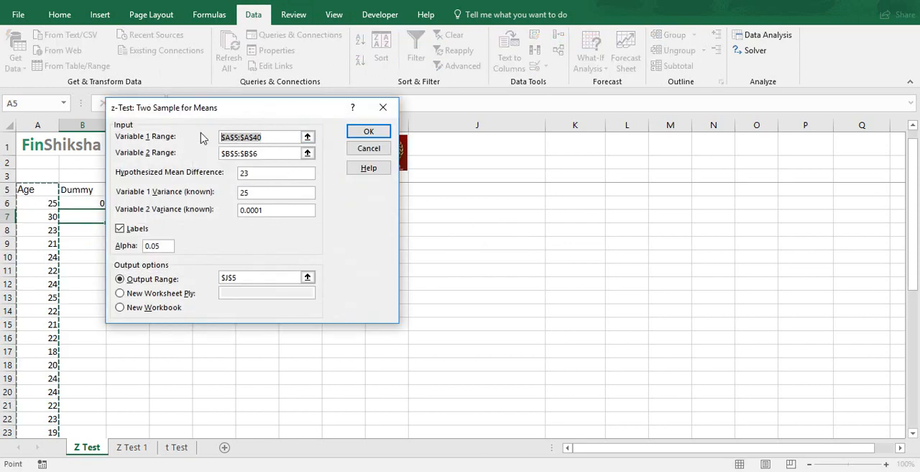
click(51, 189)
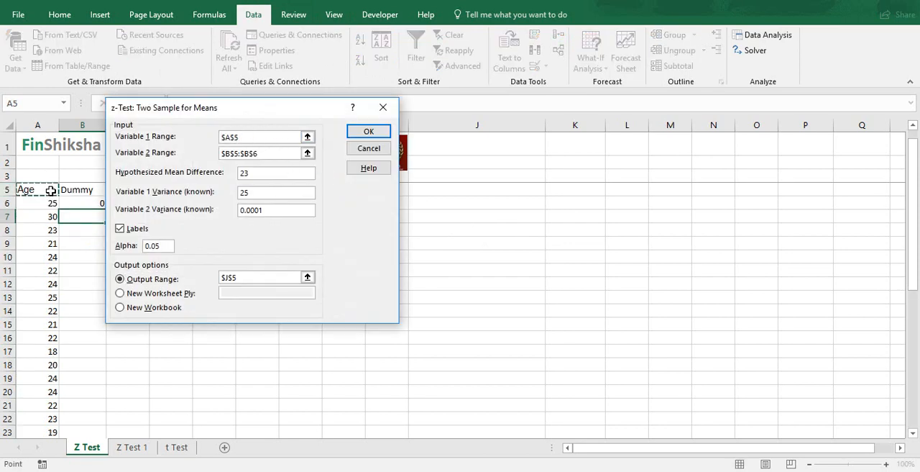
key(ctrl+shift+Down)
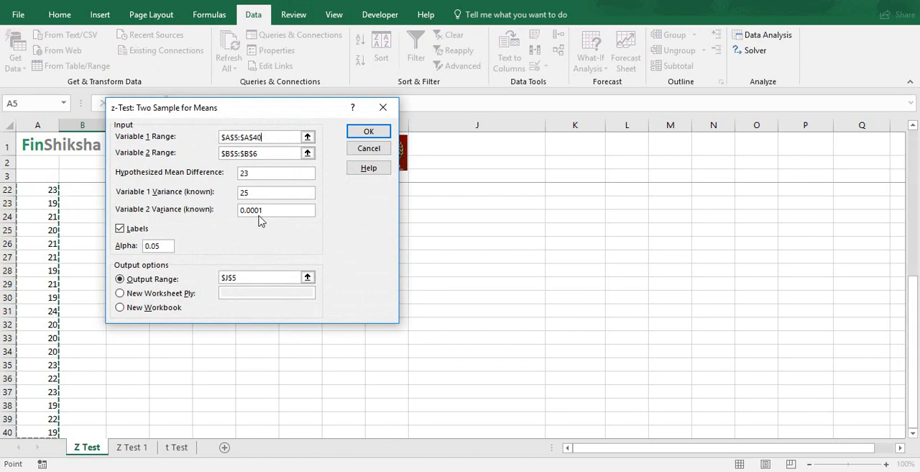
key(Tab)
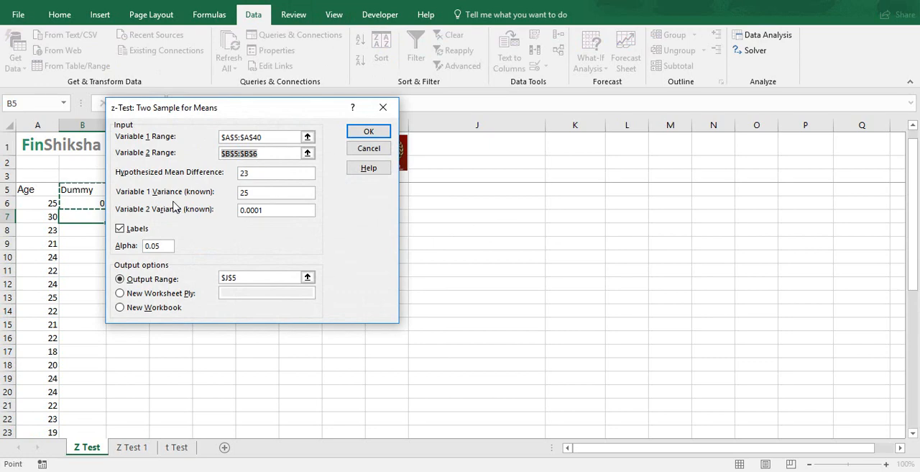
click(66, 190)
key(ctrl+shift+Down)
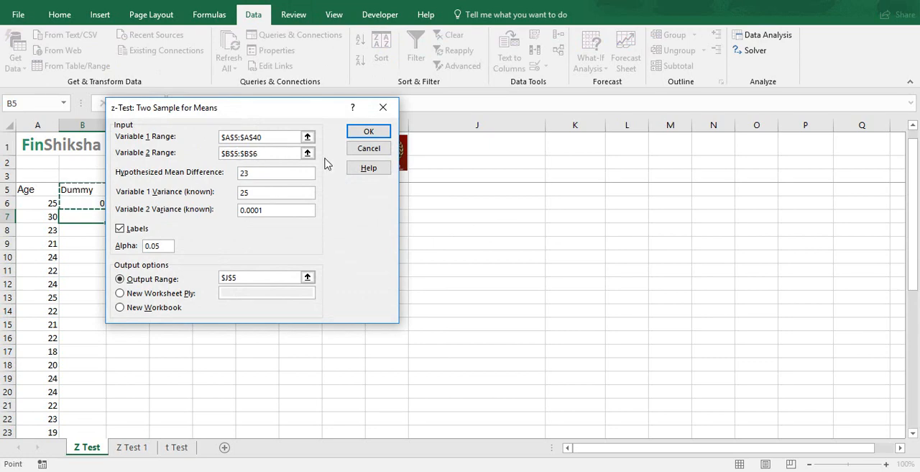
- Set the z-test's hypothesized mean difference to 25 and its alpha to 0.05
key(Tab)
key(BackSpace)
text(5)
key(Tab)
key(Tab)
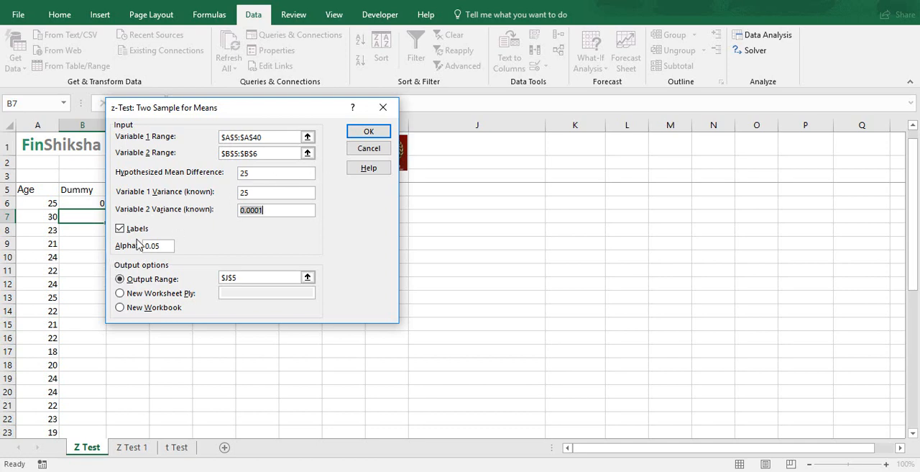
click(165, 247)
key(BackSpace)
key(BackSpace)
click(292, 278)
click(168, 245)
text(05)
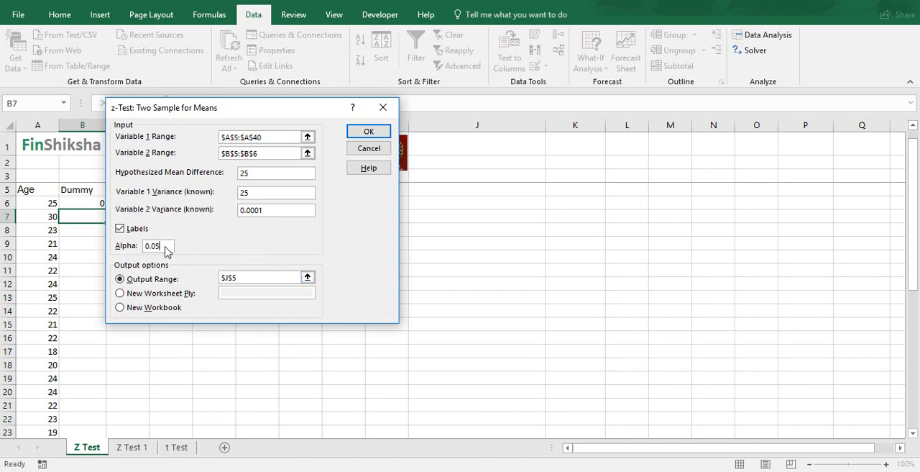
- Set the output range to cell J6 and run the z-test
click(260, 277)
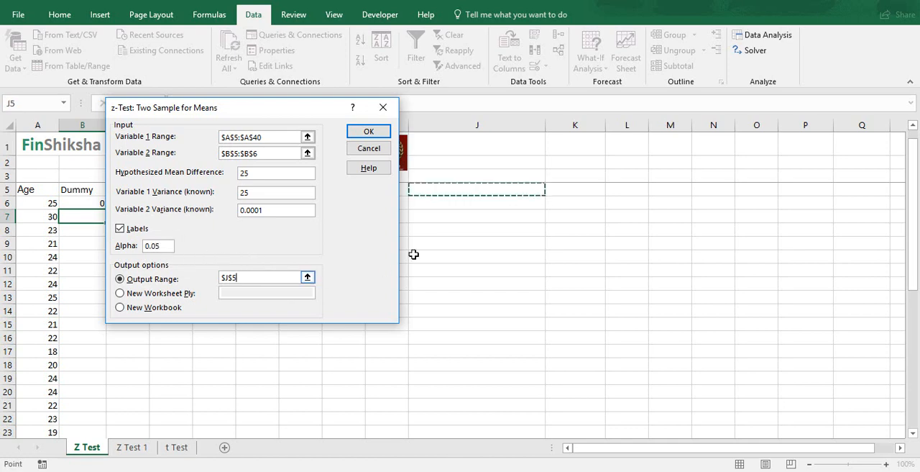
click(424, 205)
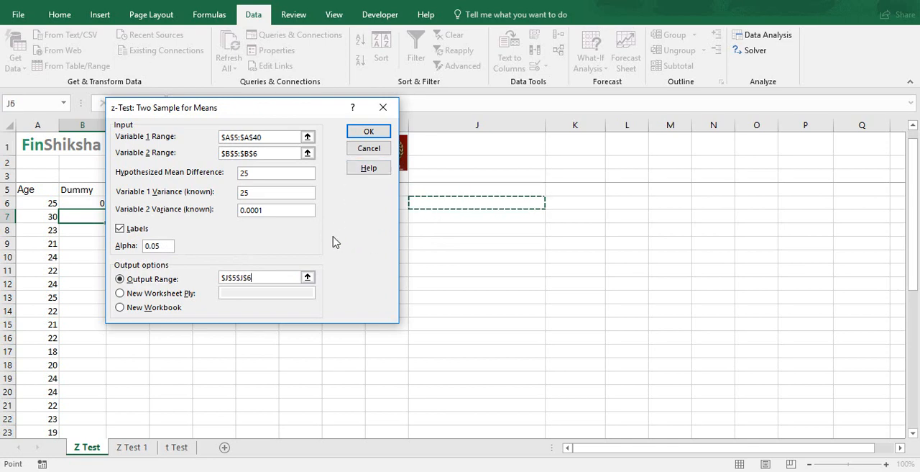
drag(270, 276, 178, 275)
key(BackSpace)
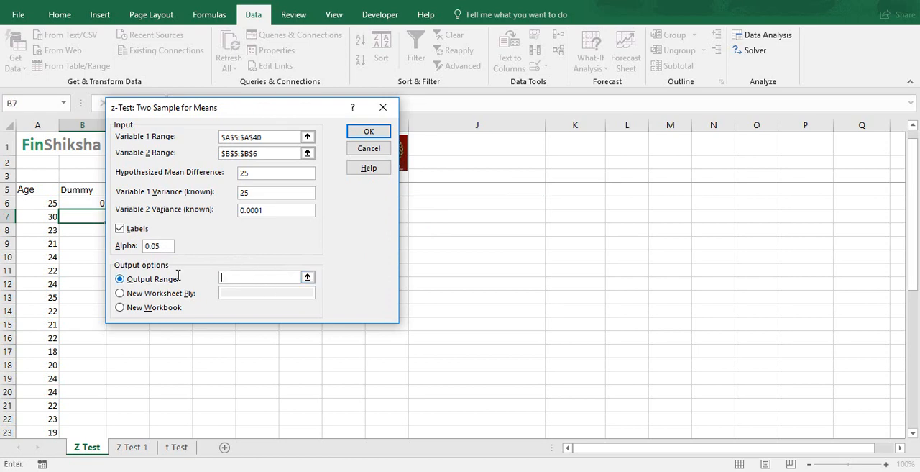
click(495, 200)
click(367, 132)
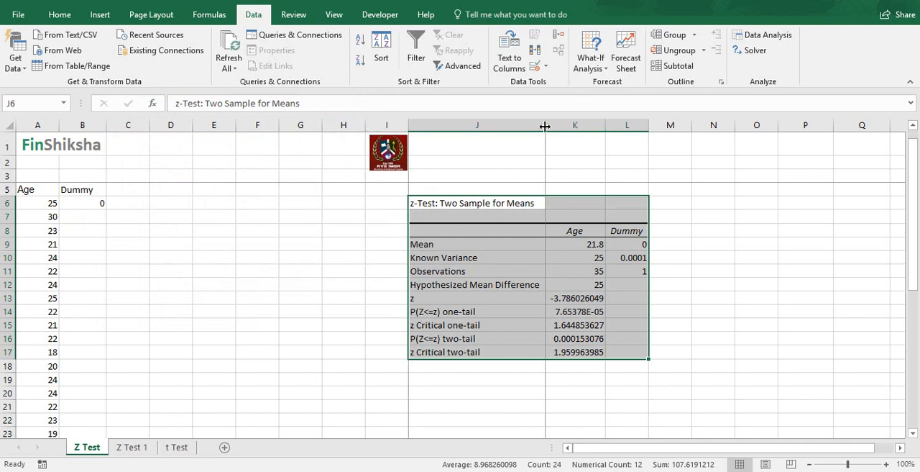
- Delete column L, which holds the Dummy results of the z-test output
double_click(649, 125)
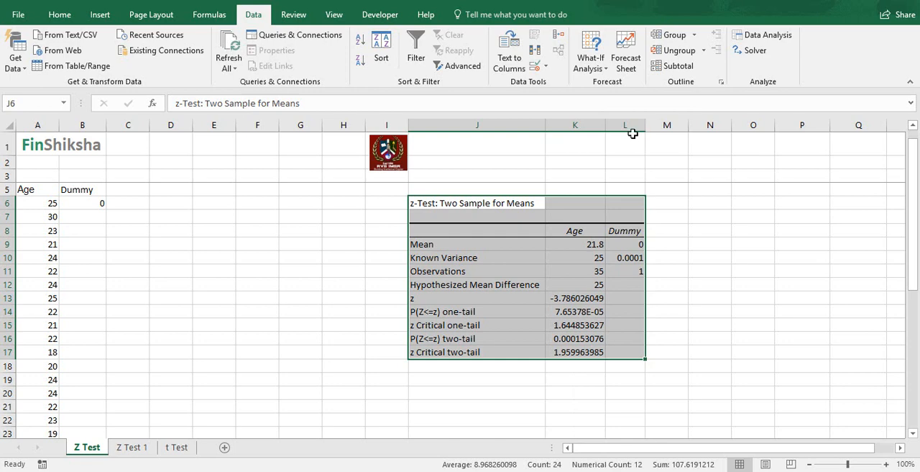
click(629, 126)
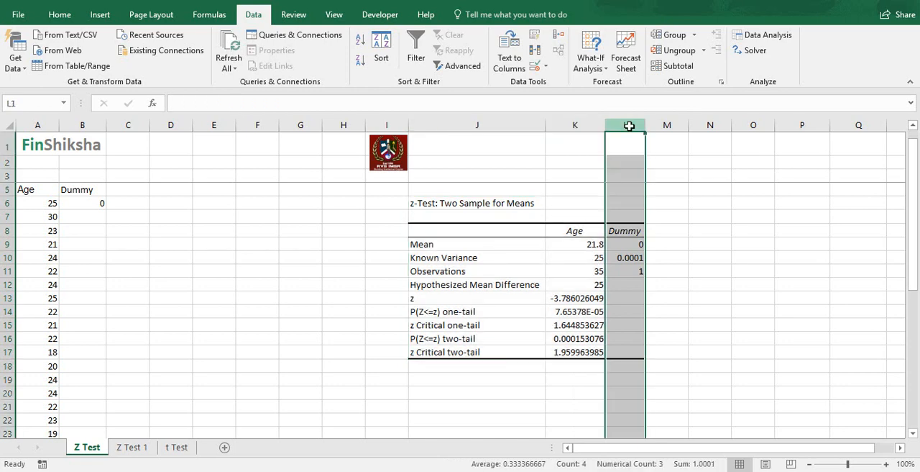
key(ctrl+minus)
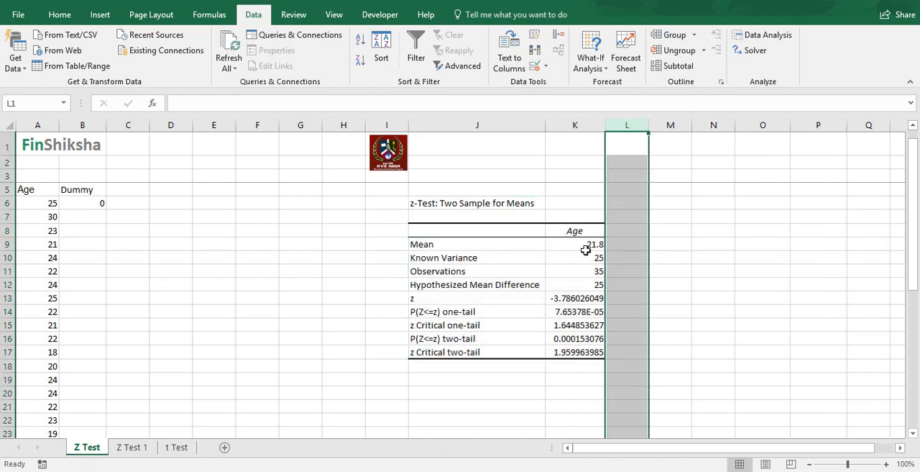
- Examine the z-test's Age mean, hypothesized mean difference, z statistic, and one-tail and two-tail probability rows
click(586, 249)
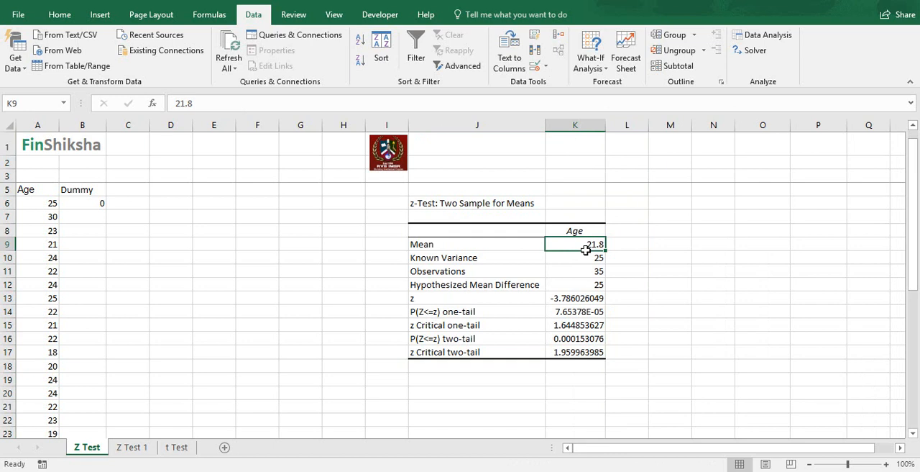
click(571, 284)
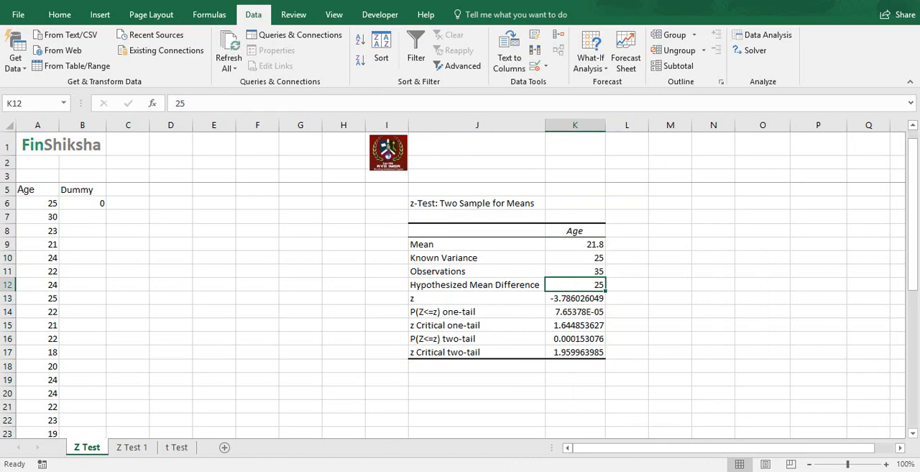
click(631, 297)
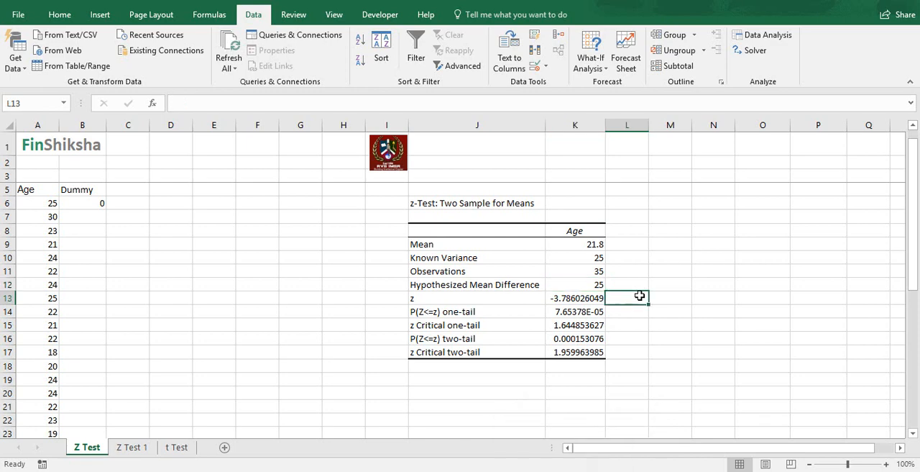
click(525, 311)
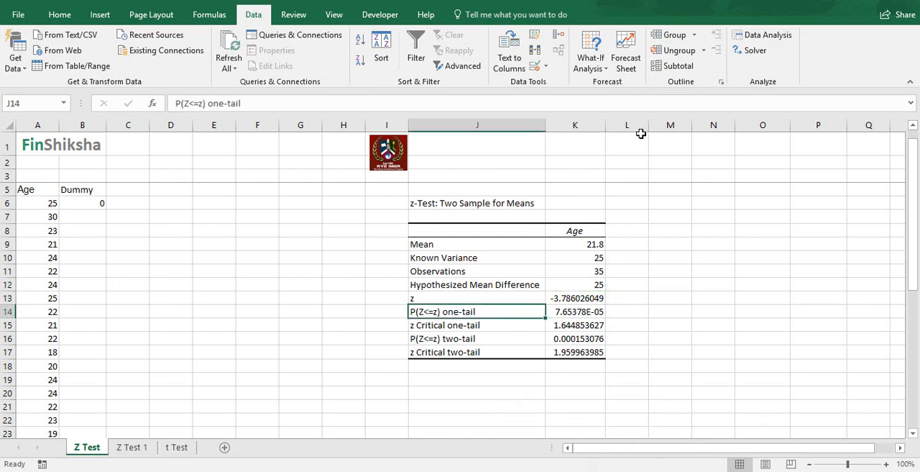
click(534, 342)
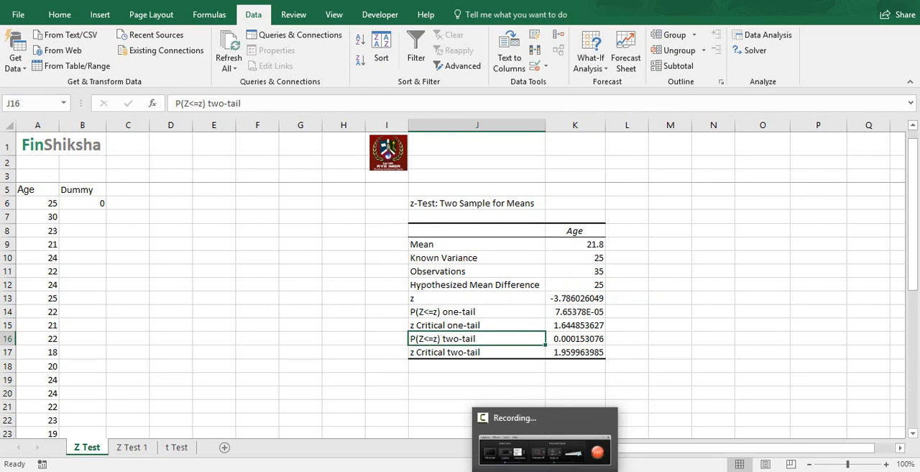
- Label cell L14, beside the one-tail probability, as "Alpha" and enter 0.05 in M14
click(761, 352)
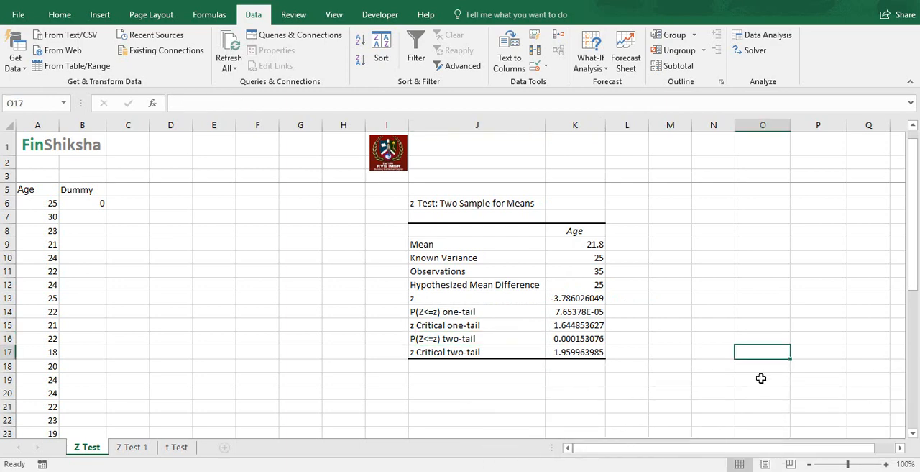
click(586, 318)
click(580, 310)
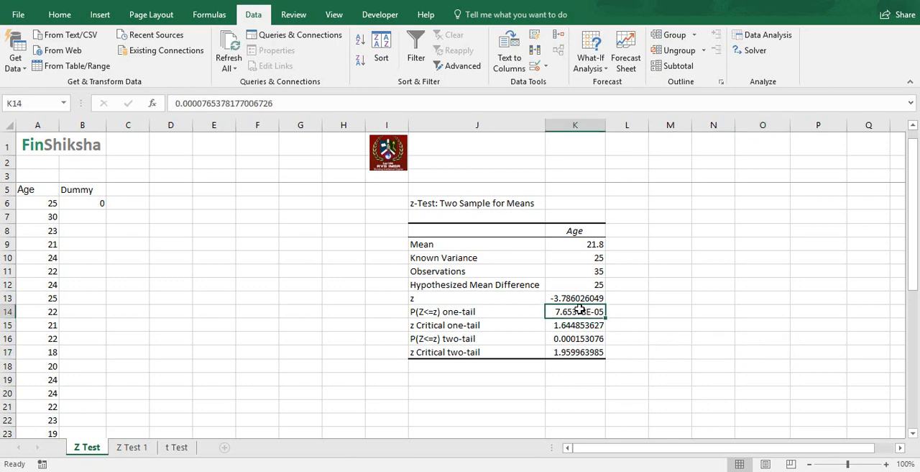
click(639, 301)
click(625, 317)
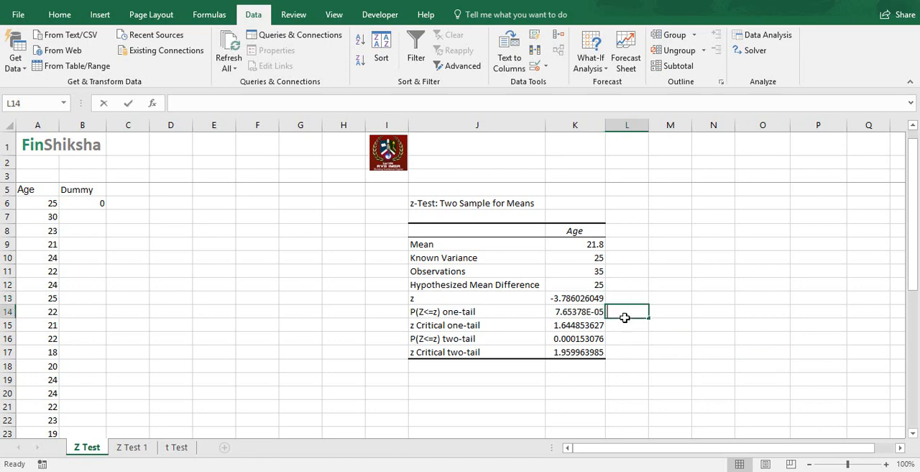
text(Alpha)
key(Tab)
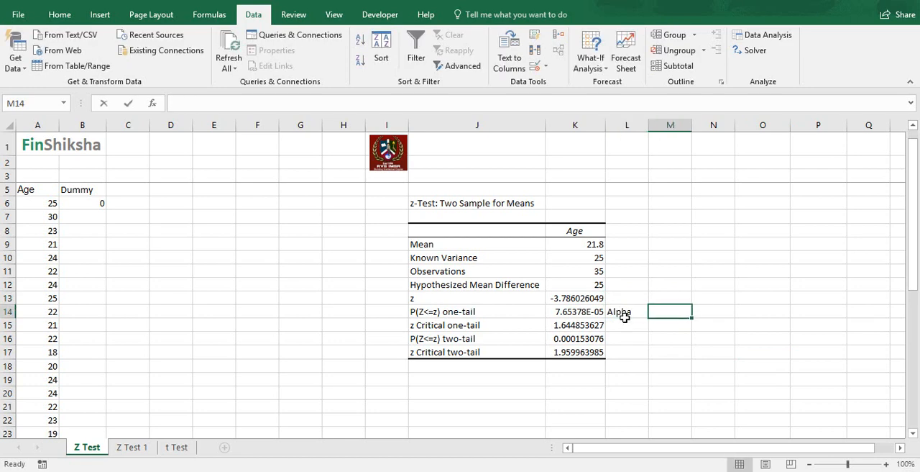
text(0.05)
key(Return)
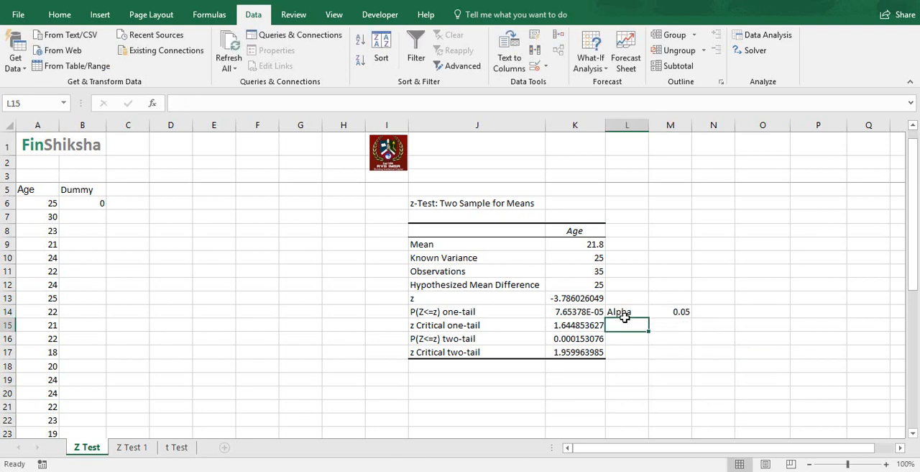
- Enter "Reject the null hypothesis" in H14 on the one-tail probability row and fit column H's width to the text
key(Up)
key(Left)
key(Left)
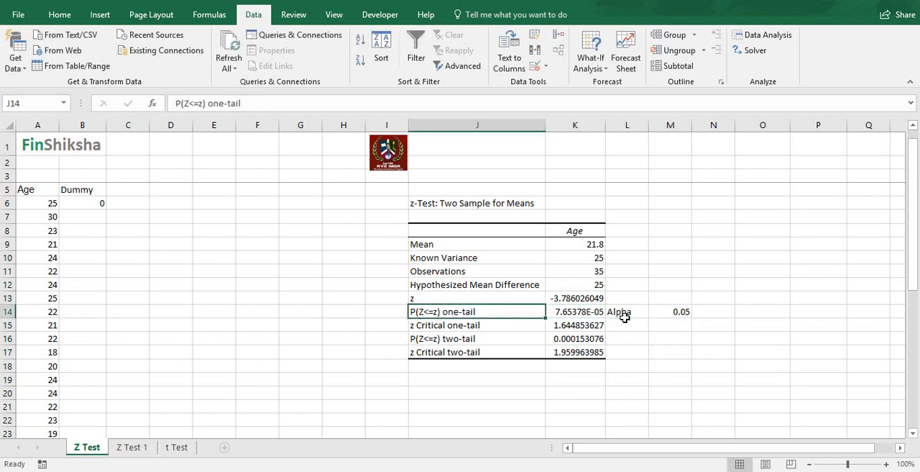
key(shift+Right)
key(shift+Right)
key(shift+Right)
key(Left)
key(Left)
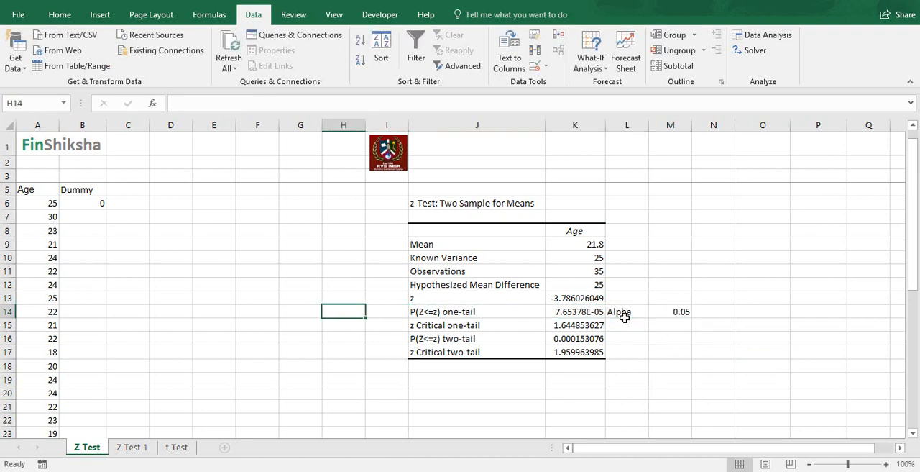
text(Reject t)
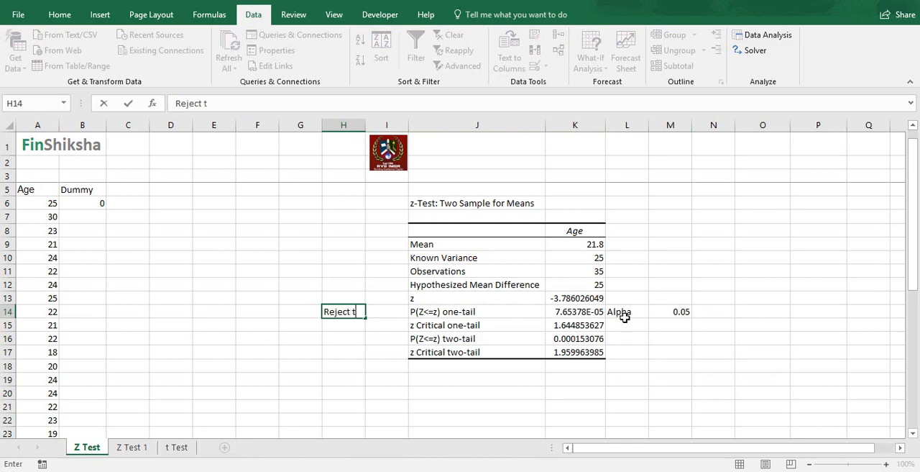
text(he null hypothesis)
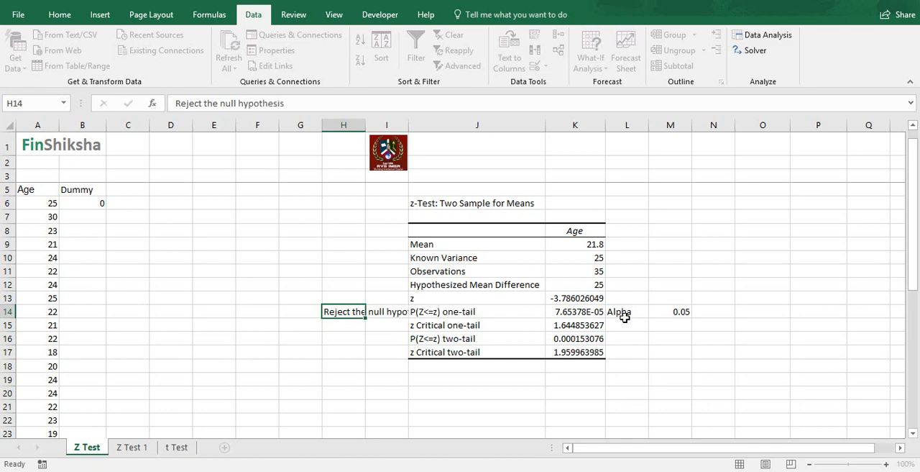
key(Return)
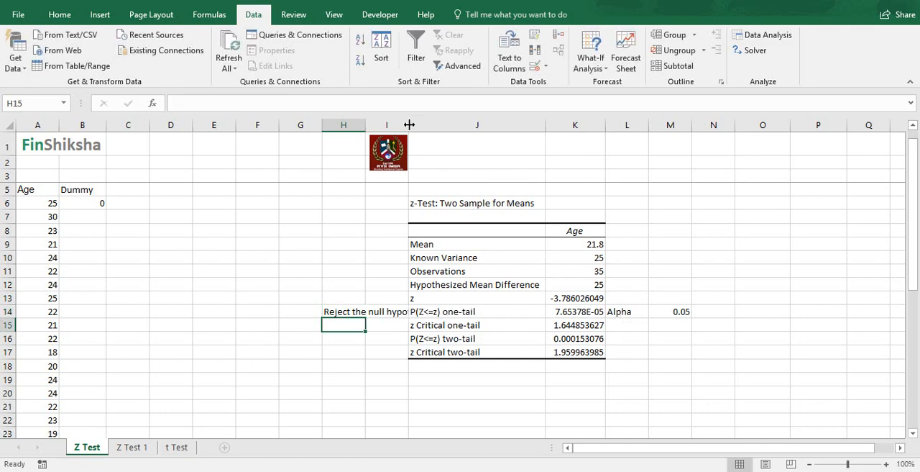
drag(365, 125, 365, 125)
double_click(366, 125)
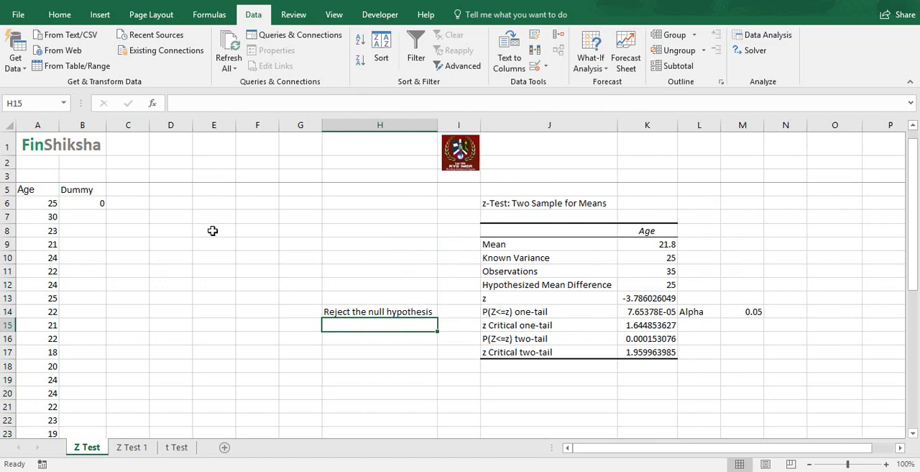
- Examine the one-tail probability, z statistic, one-tail and two-tail critical values, and the Age mean in the z-test output
click(639, 314)
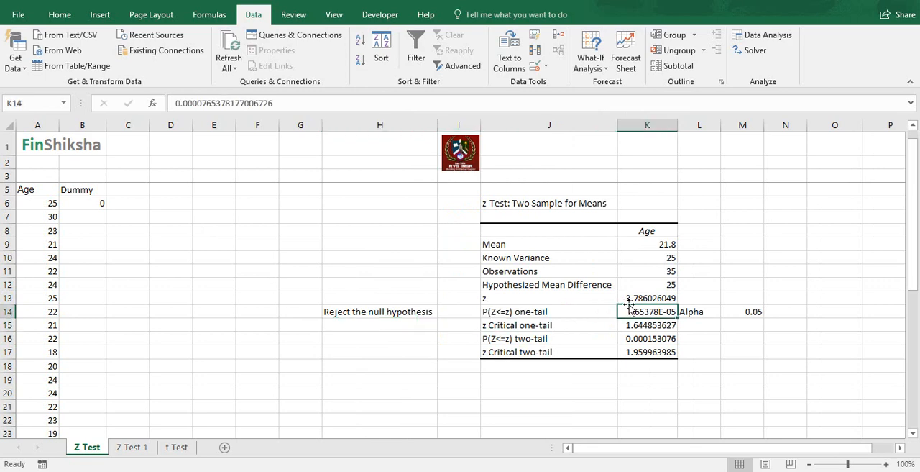
click(629, 297)
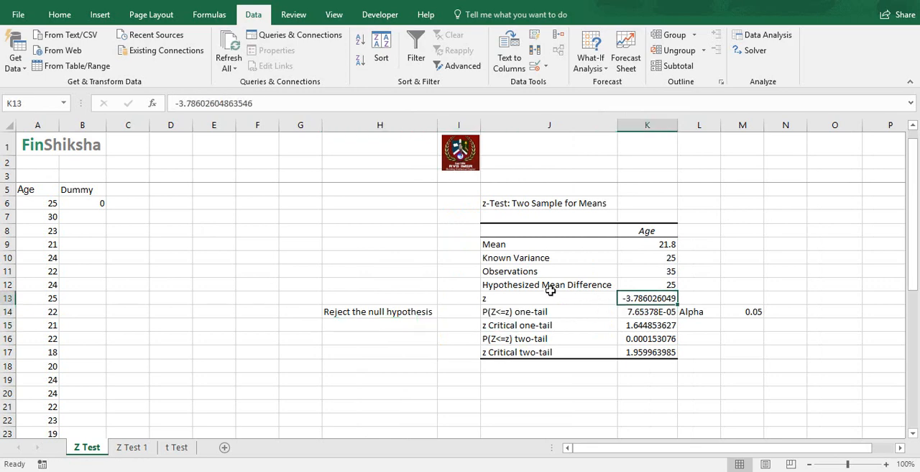
click(650, 325)
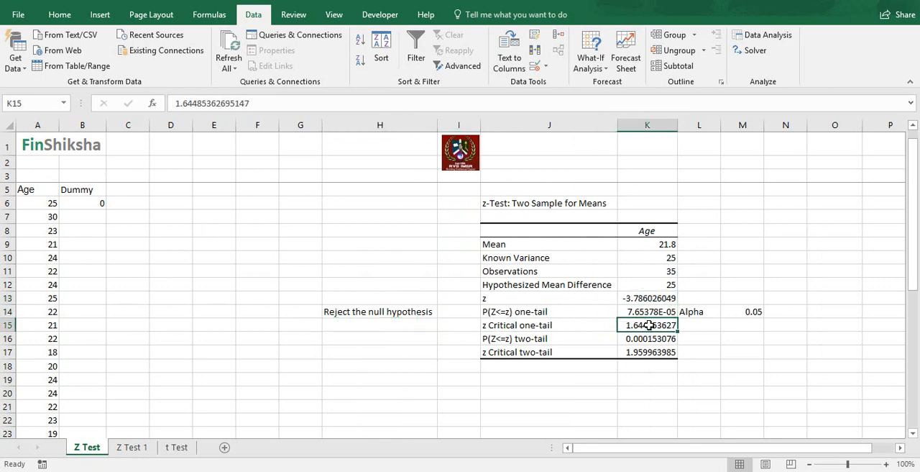
click(353, 325)
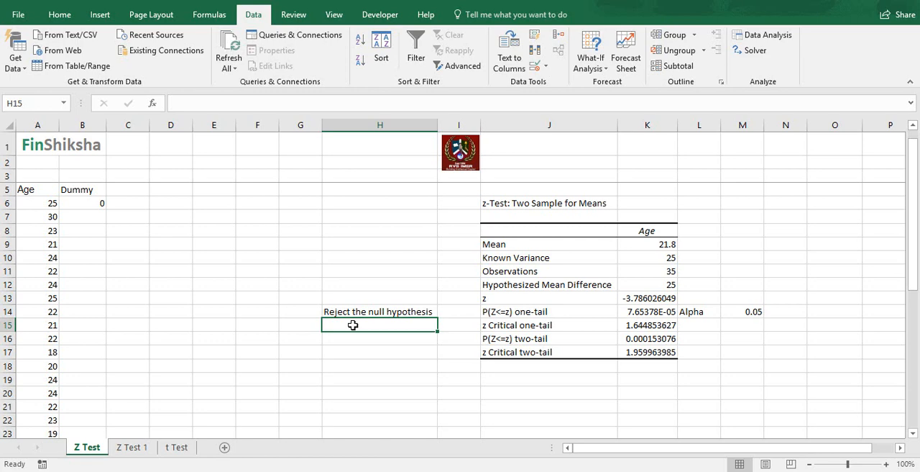
click(647, 352)
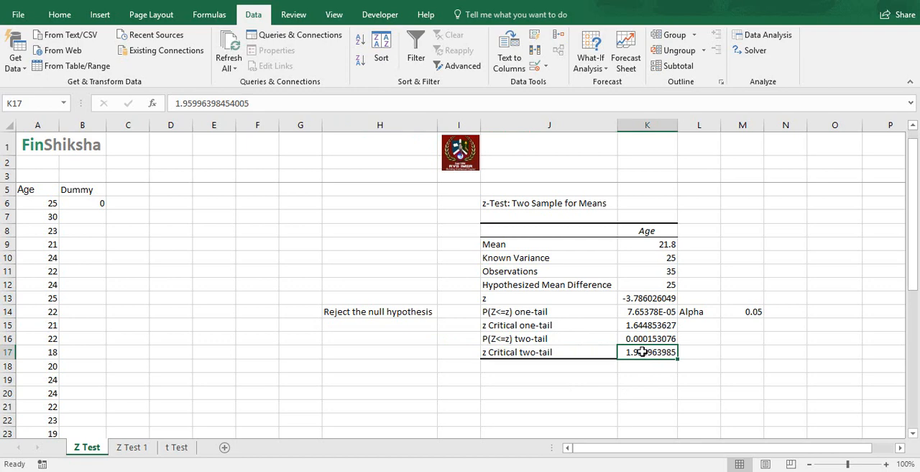
click(43, 190)
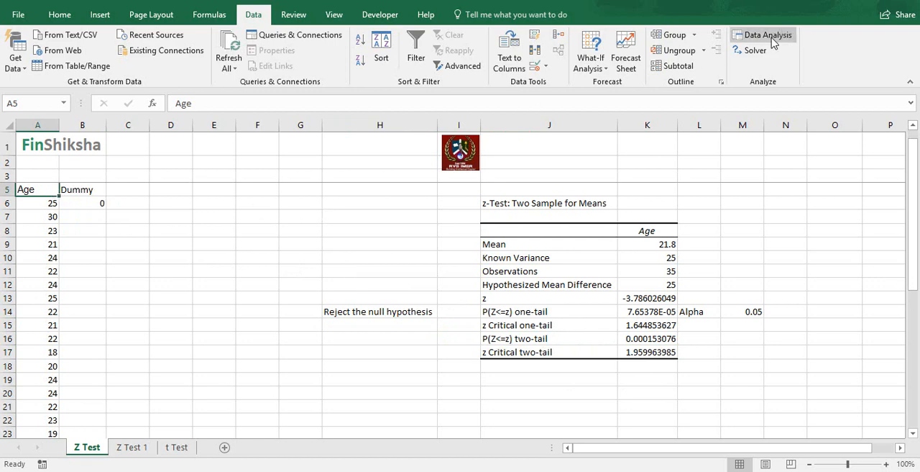
click(662, 245)
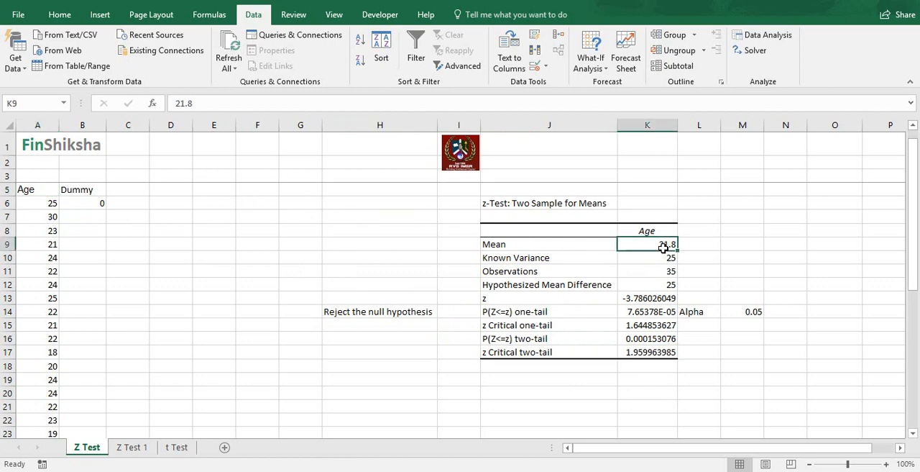
- Rerun the two-sample z-test for means with a hypothesized mean difference of 21, overwriting the existing output at J6
click(761, 34)
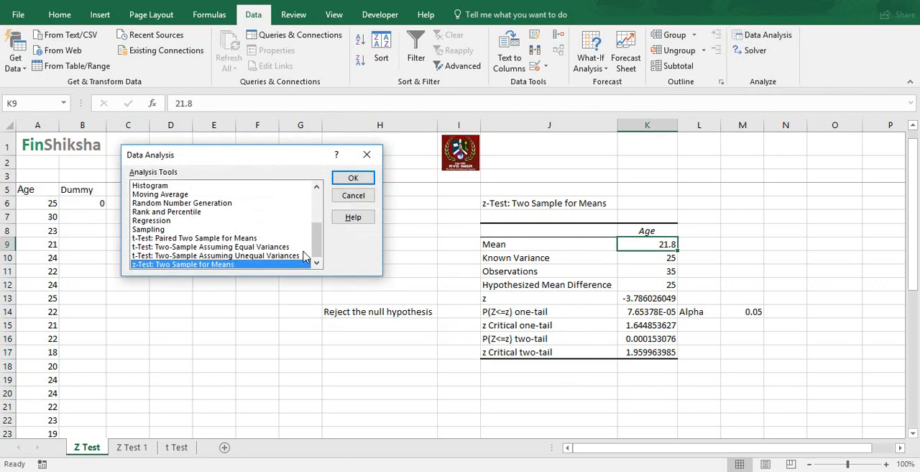
click(353, 178)
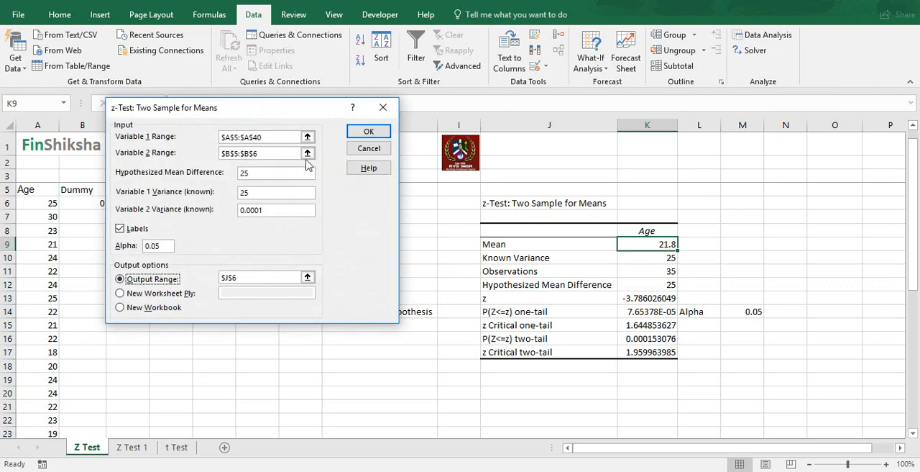
drag(268, 174, 235, 175)
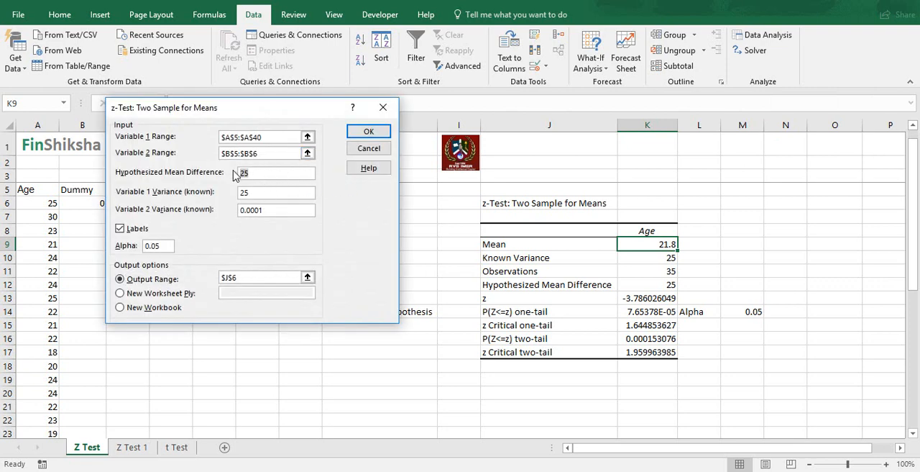
text(2)
click(367, 134)
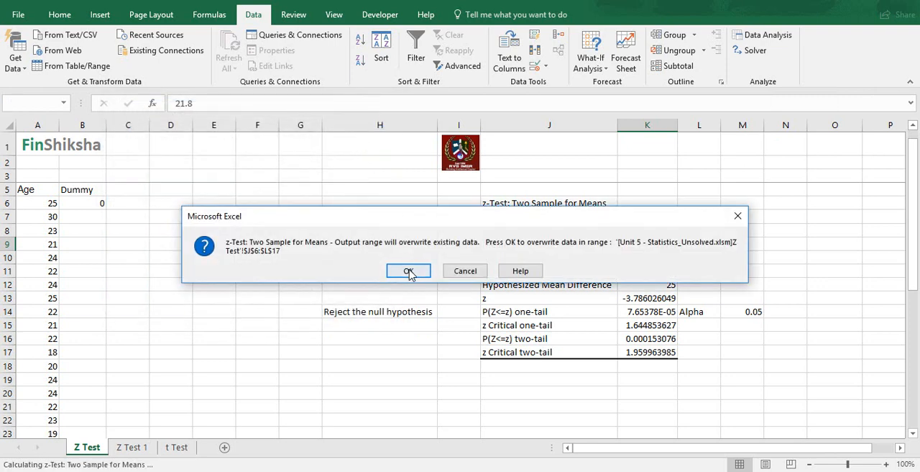
click(408, 272)
- Compare the one-tail probability with alpha and replace the conclusion in H14 with "Accept the null hypothesis"
click(640, 309)
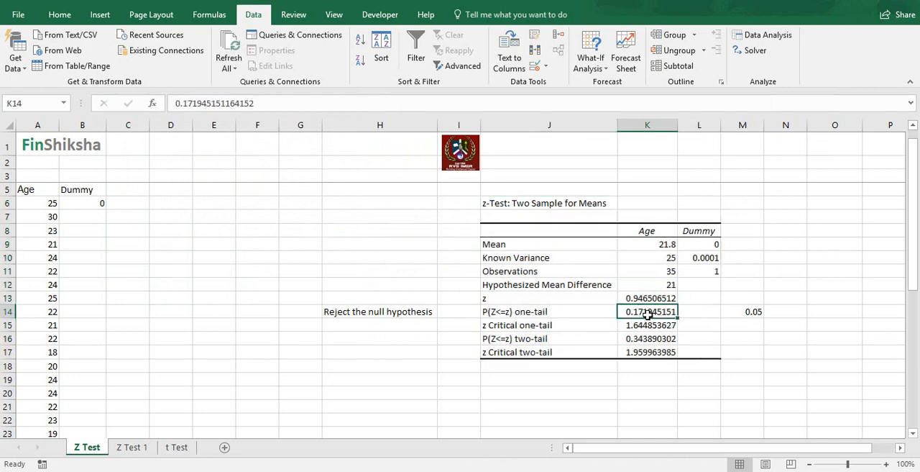
click(746, 312)
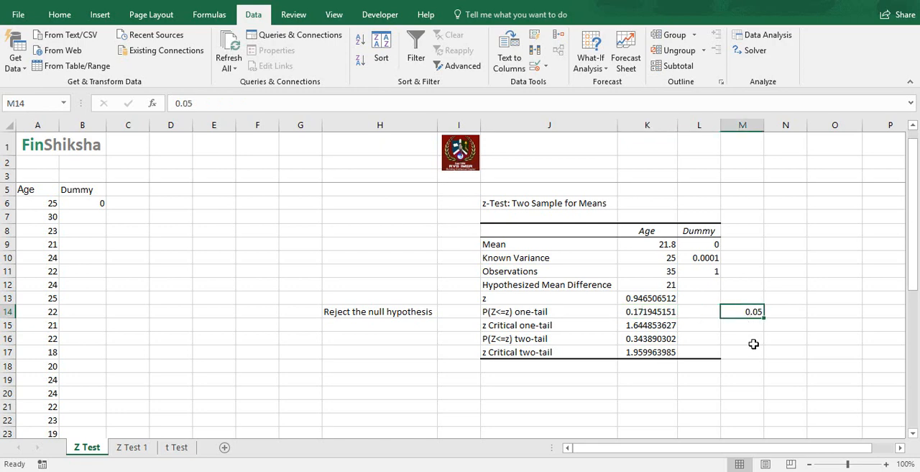
click(361, 309)
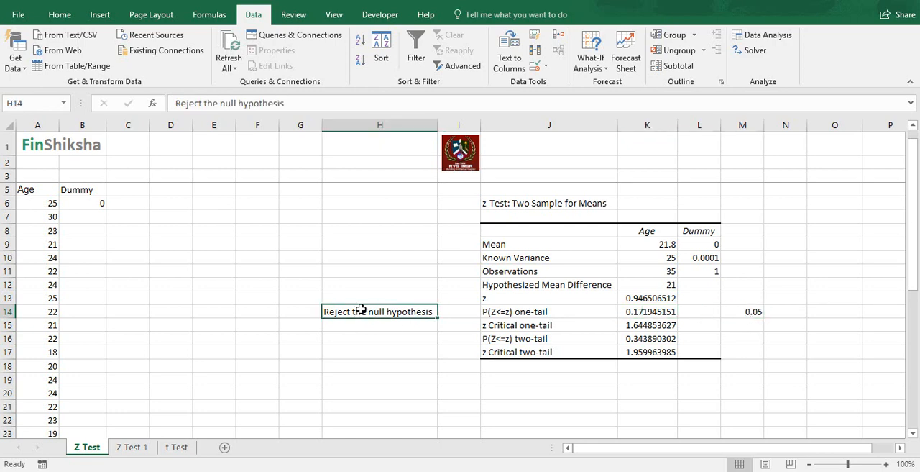
text(Accept the nu)
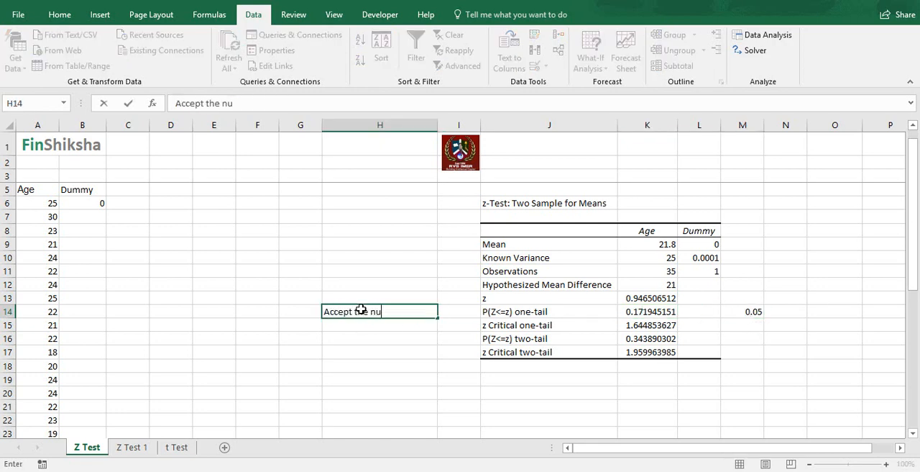
text(ll hypothesis)
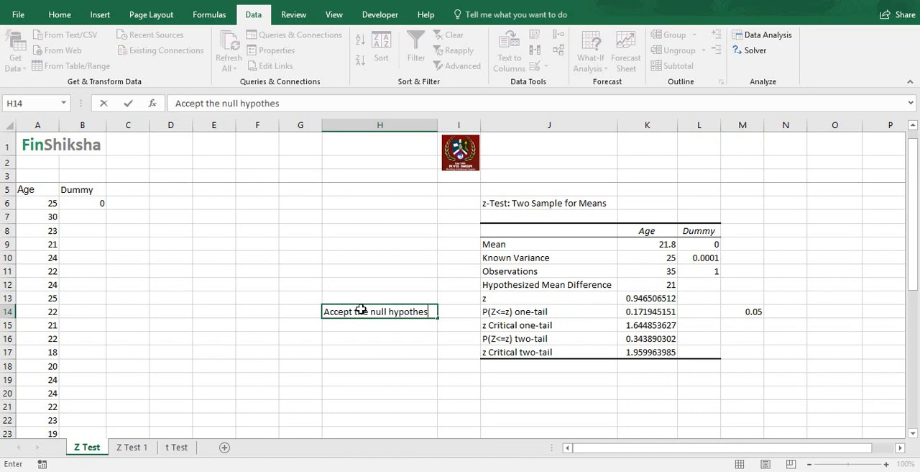
key(Return)
- Enter the note "Value of Z is positive then it should be less than 1.65" in cell F11
key(Up)
key(Up)
key(Right)
key(Right)
key(Right)
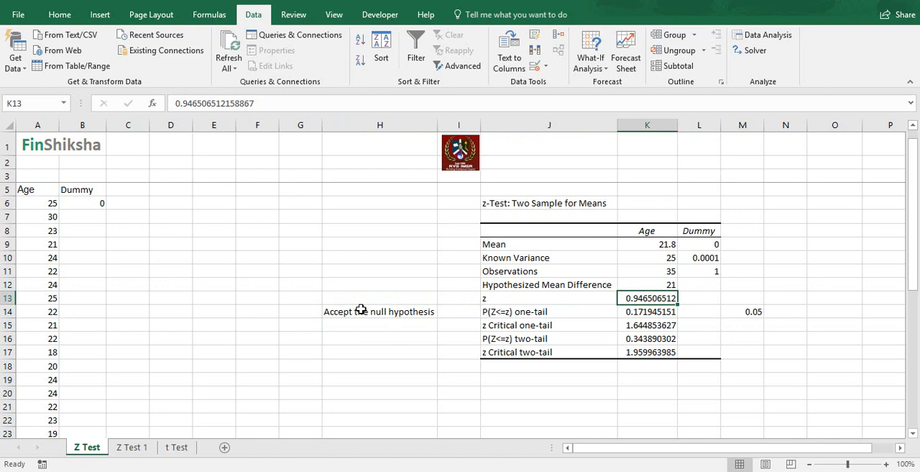
key(Left)
key(Left)
key(Left)
key(Up)
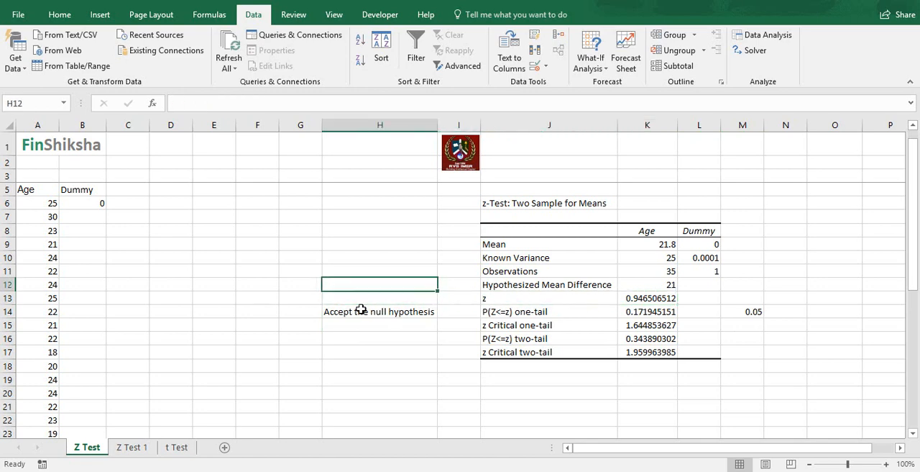
key(Left)
key(Up)
key(Left)
text(Value)
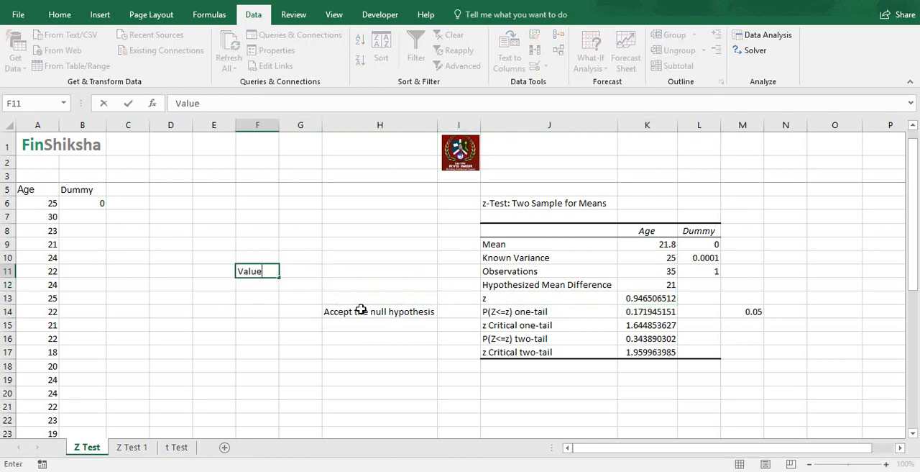
text( of Z is positive the)
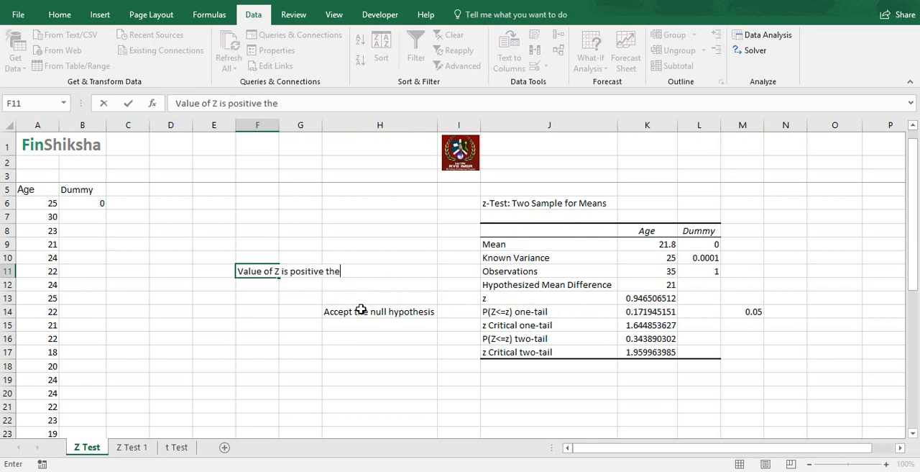
text(n it should be less than 1)
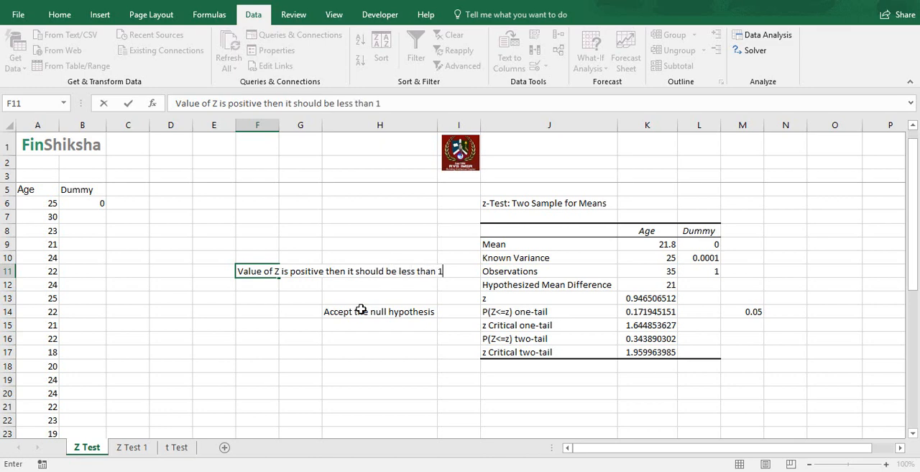
text(.65)
key(Return)
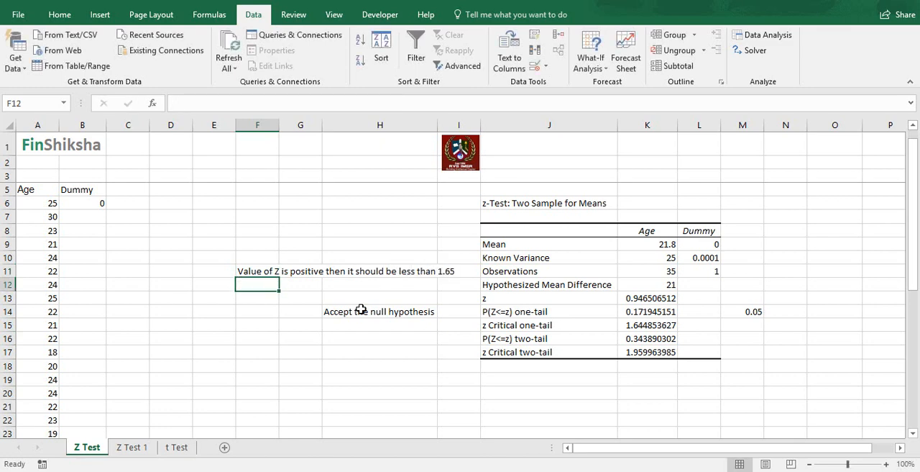
- Enter the note "Value of Z is negative then it should be greater than -1.65" in cell F12
text(Value of )
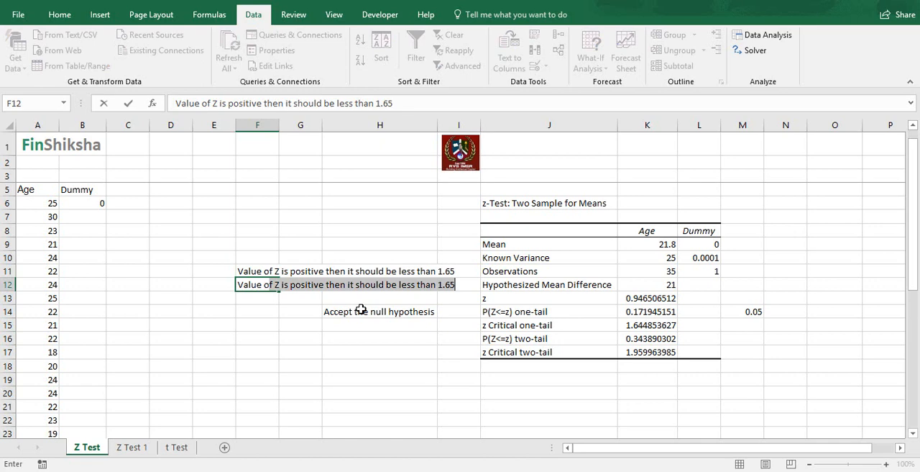
text(Z is n)
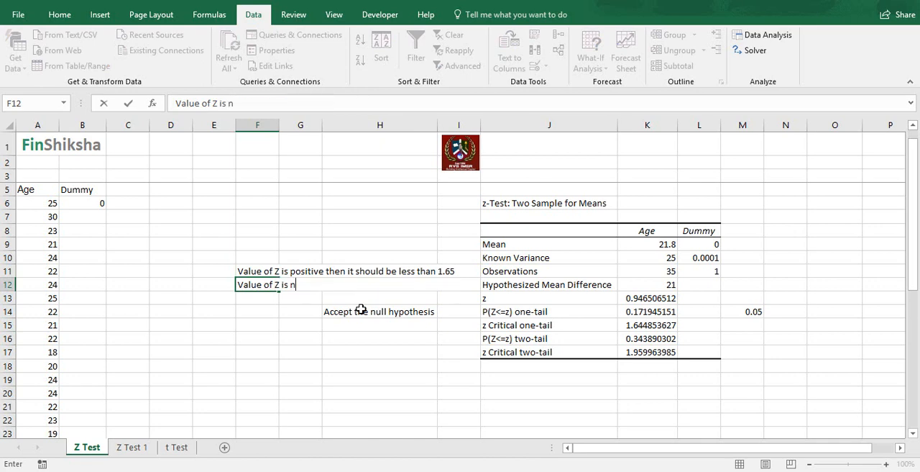
text(egative then )
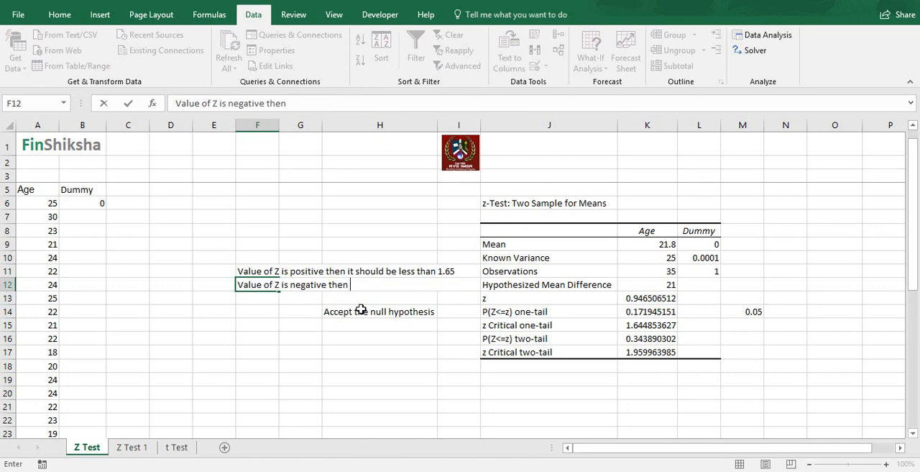
text(it should )
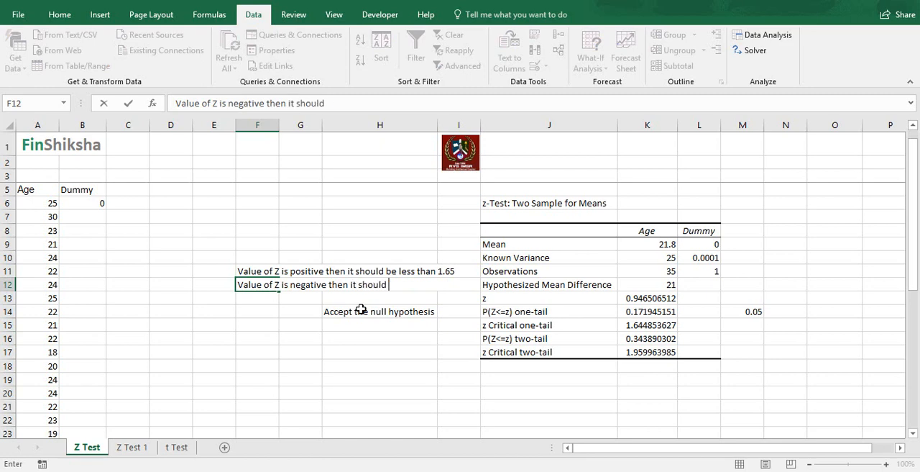
text(be greater t)
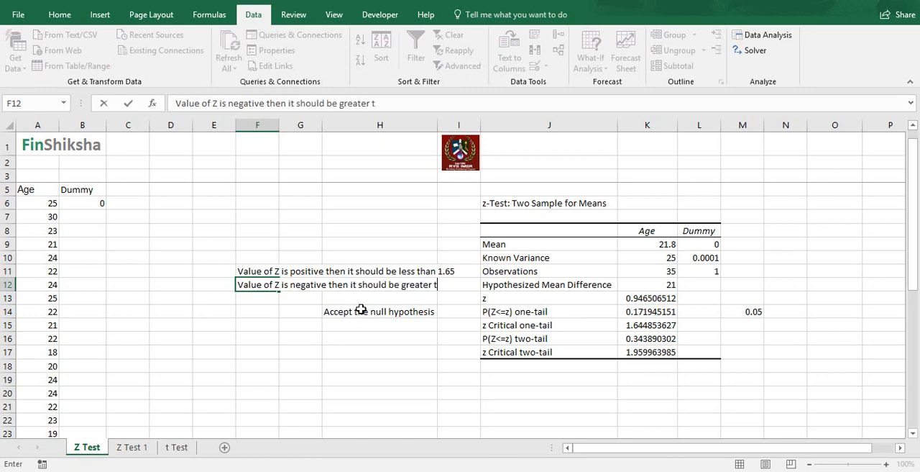
text(han 11.65)
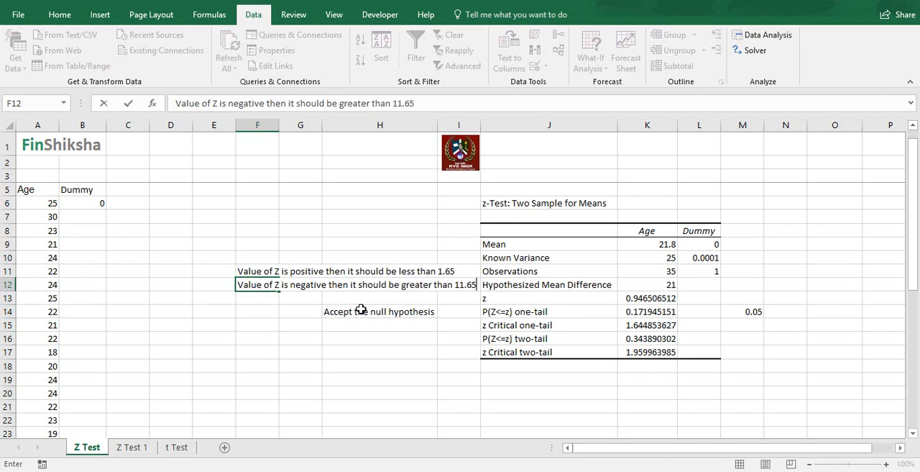
key(Return)
key(Up)
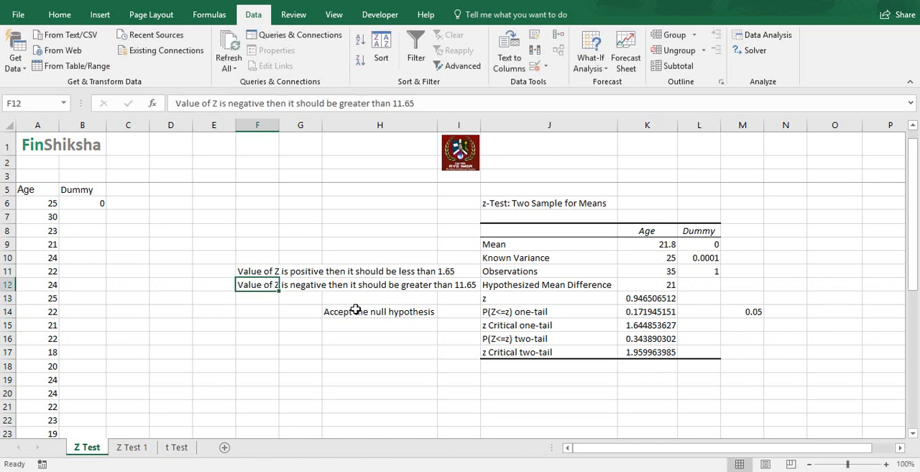
click(398, 103)
key(BackSpace)
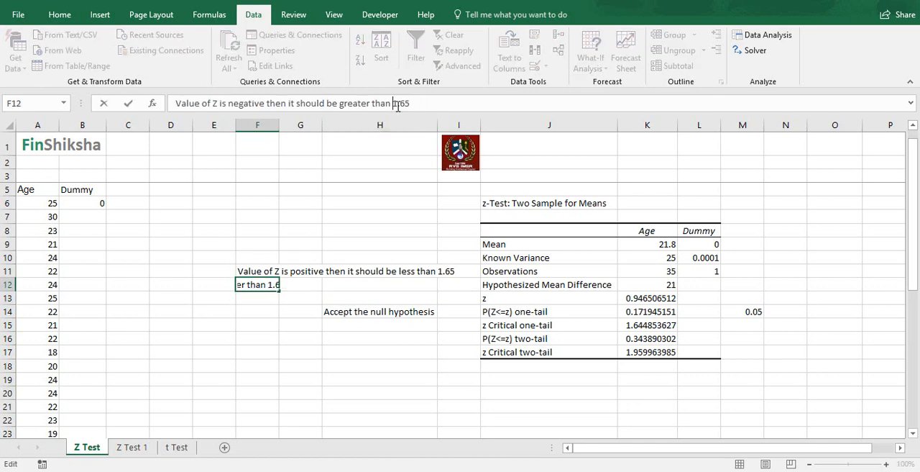
text(-)
key(Return)
key(Up)
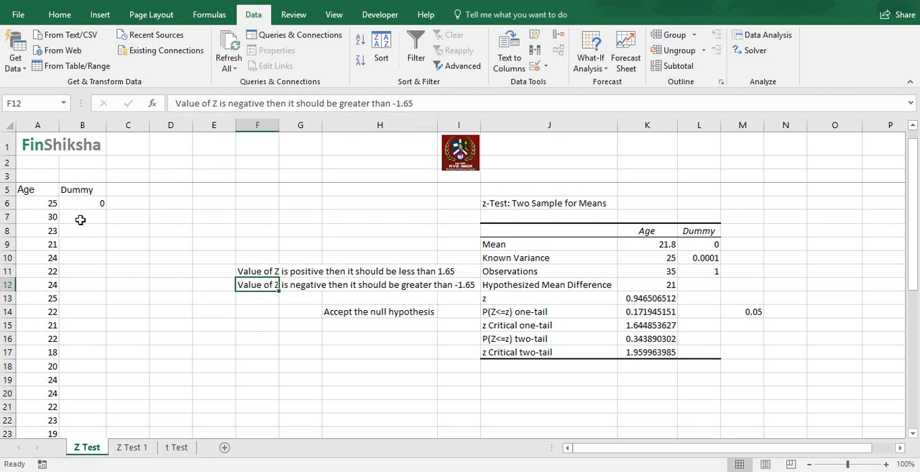
- Rerun the two-sample z-test for means with a known Variable 1 variance of 4, overwriting the existing output at J6
click(647, 257)
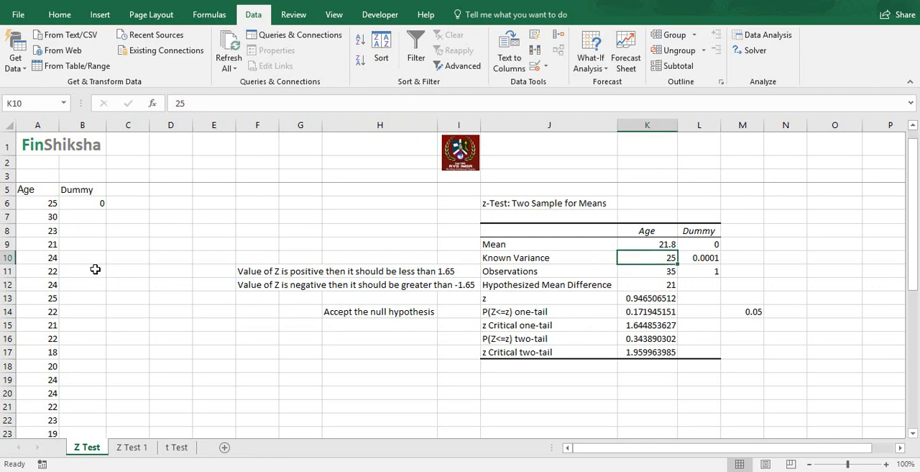
click(780, 35)
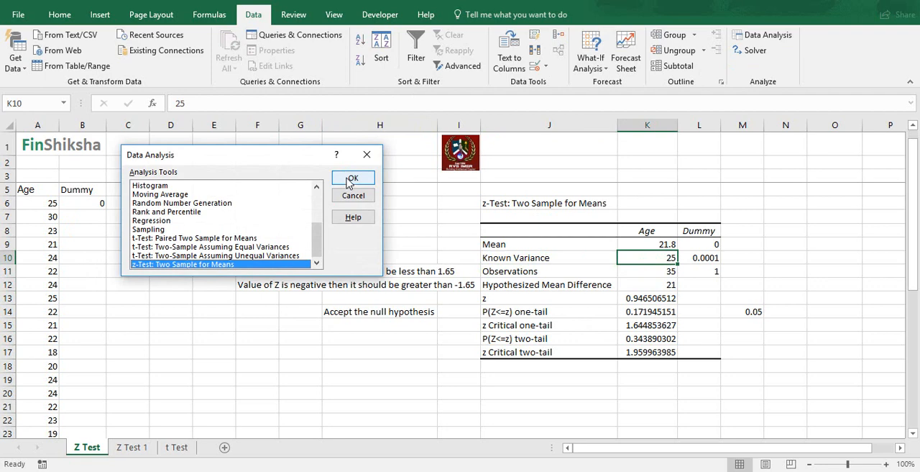
click(350, 179)
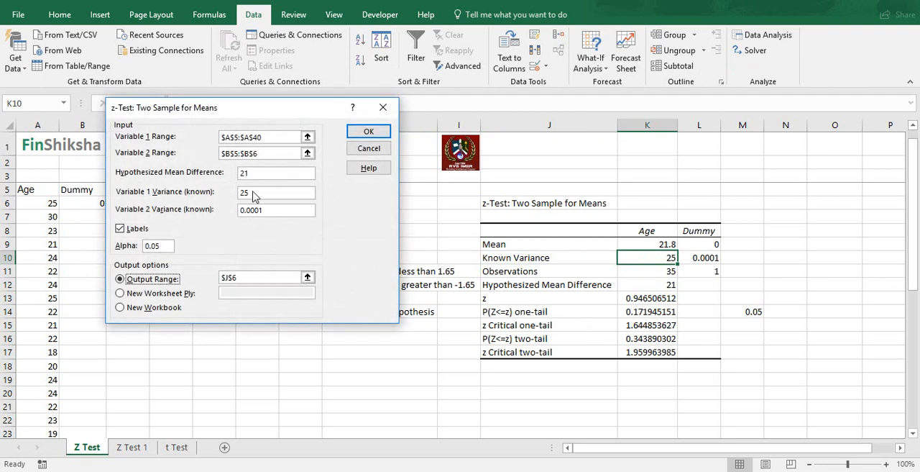
drag(255, 194, 240, 195)
text(4)
click(368, 134)
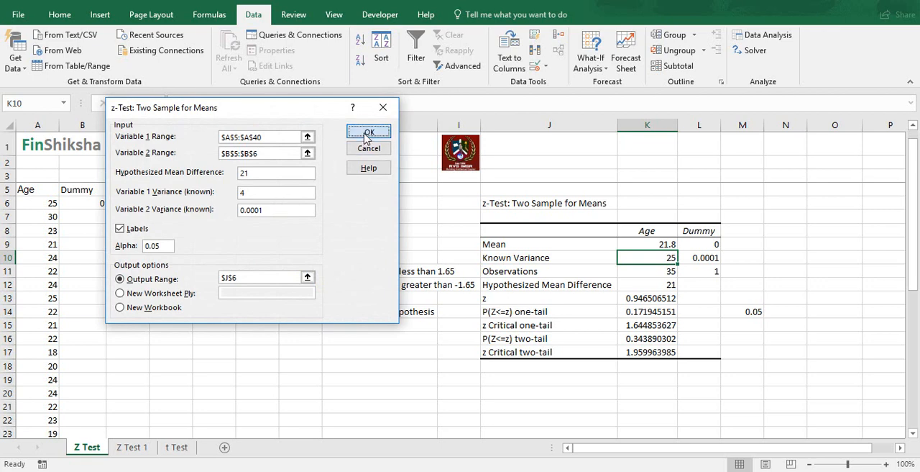
click(405, 273)
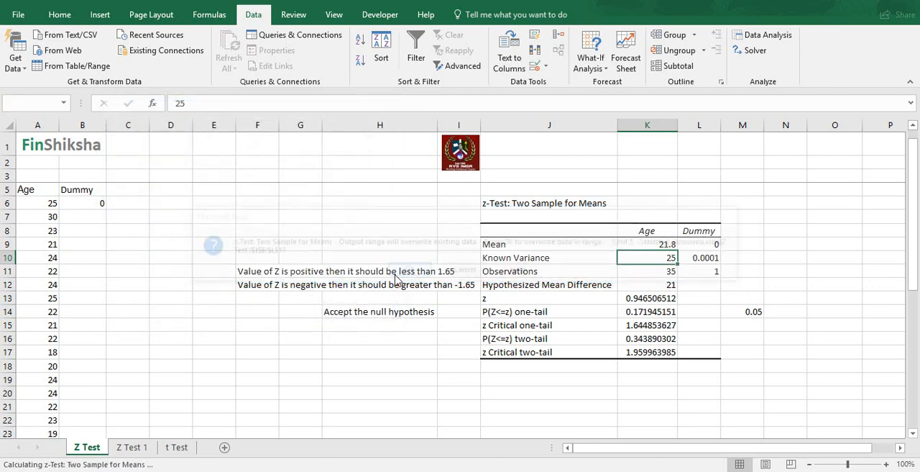
- Compare the z statistic with the positive-Z rule in F11 and the one-tail probability with the alpha in M14
click(643, 314)
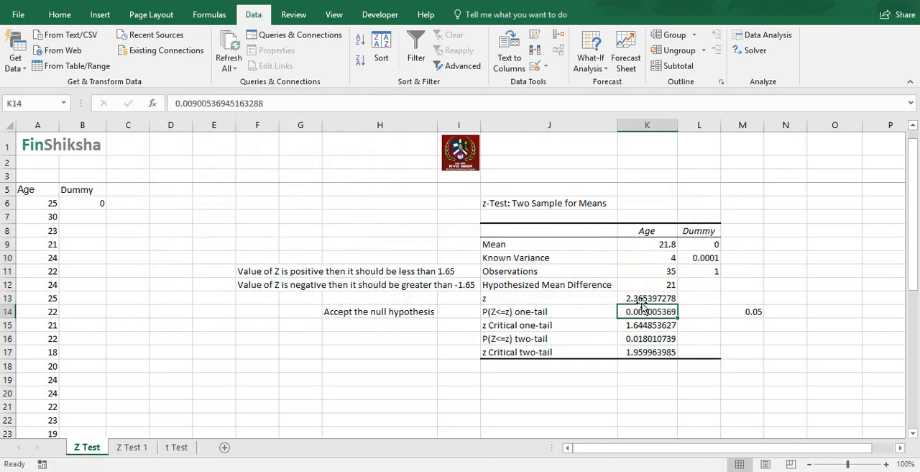
click(643, 298)
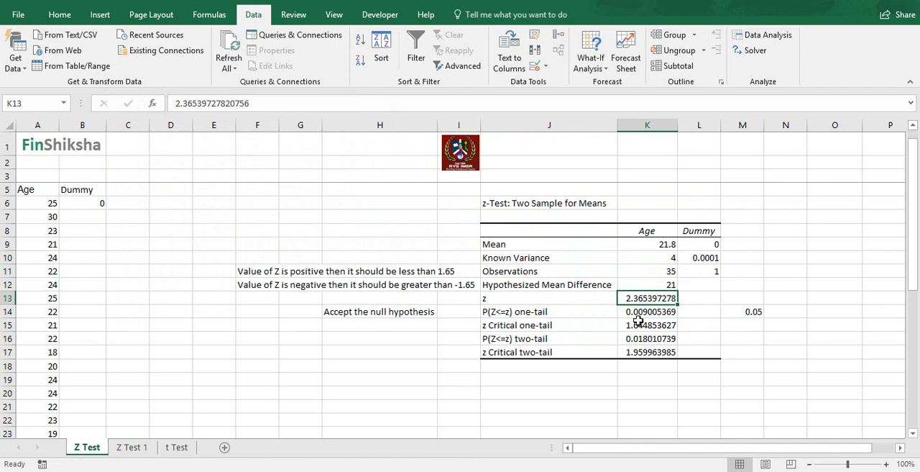
click(518, 306)
click(519, 299)
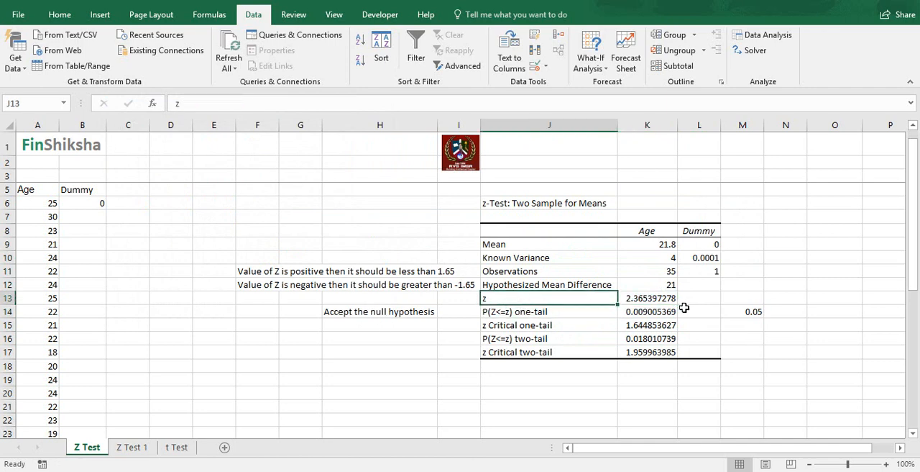
click(662, 300)
click(253, 273)
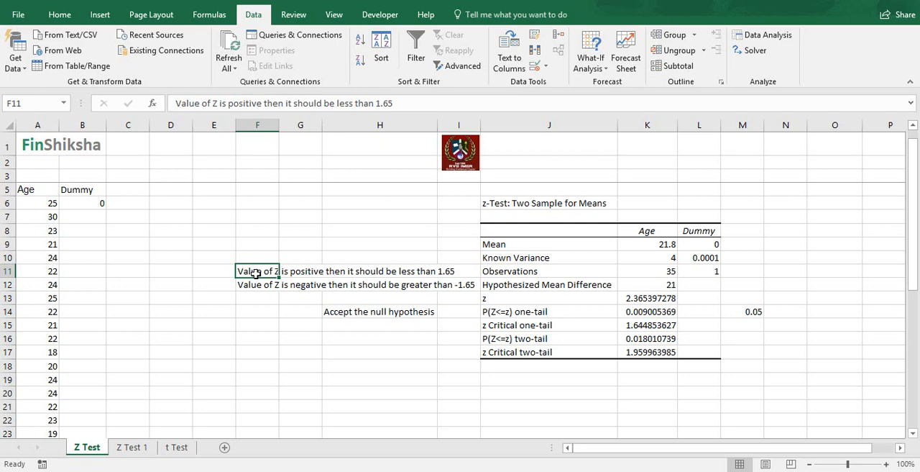
click(639, 310)
click(743, 313)
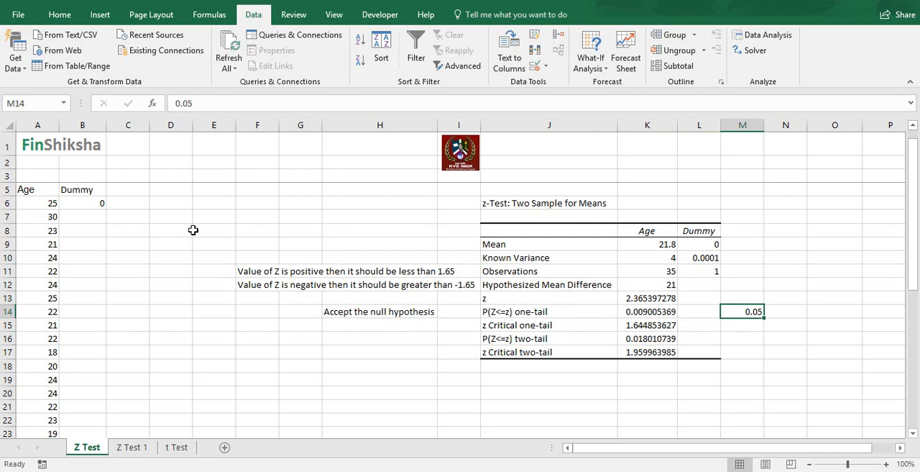
- Rerun the two-sample z-test for means with a known Variable 1 variance of 100, overwriting the existing output at J6
click(784, 35)
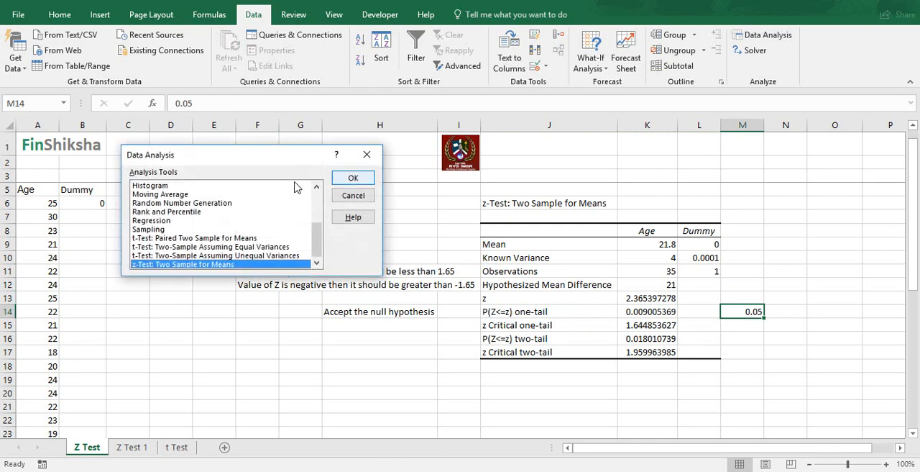
click(371, 180)
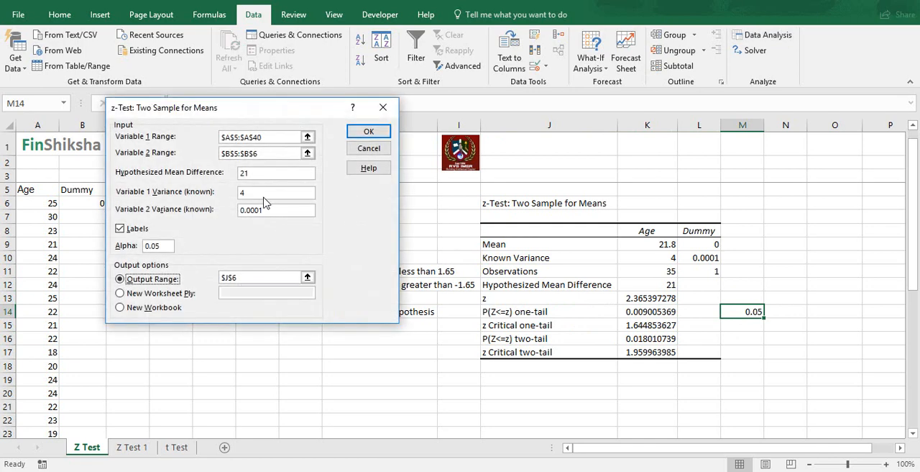
drag(263, 193, 222, 195)
text(100)
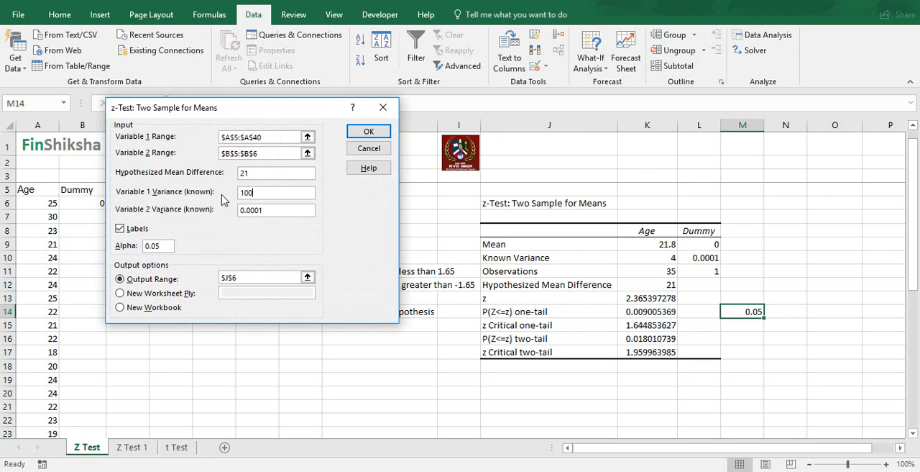
click(365, 135)
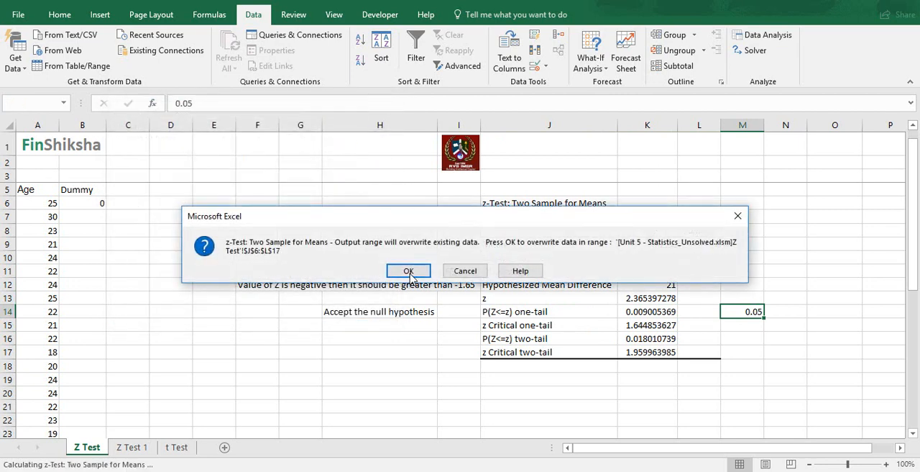
click(410, 277)
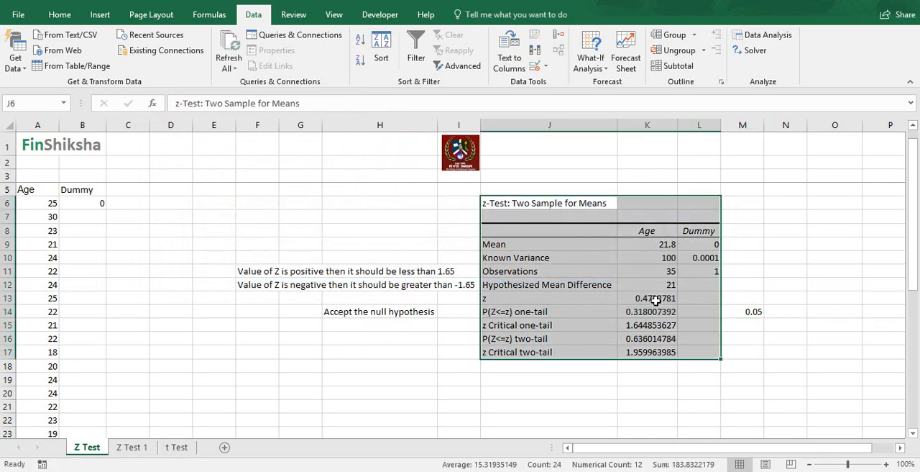
- Check the recalculated z statistic against the decision rules and its one-tail probability against alpha in M14
click(656, 297)
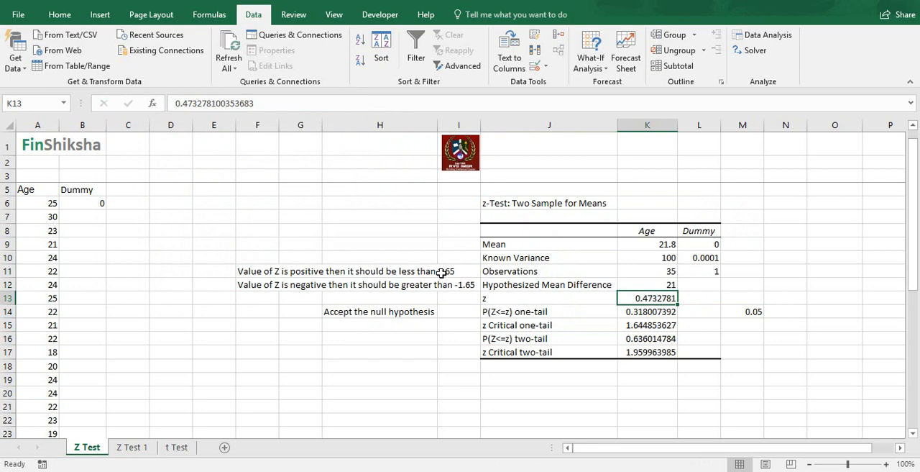
click(679, 311)
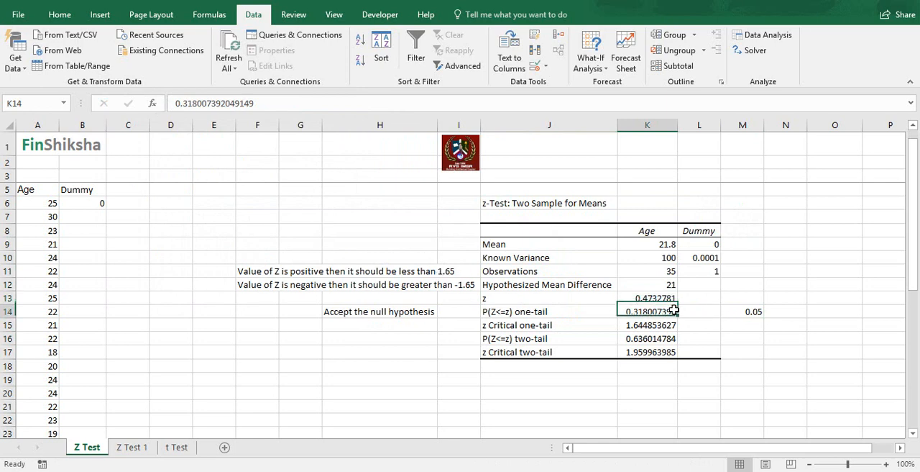
click(753, 311)
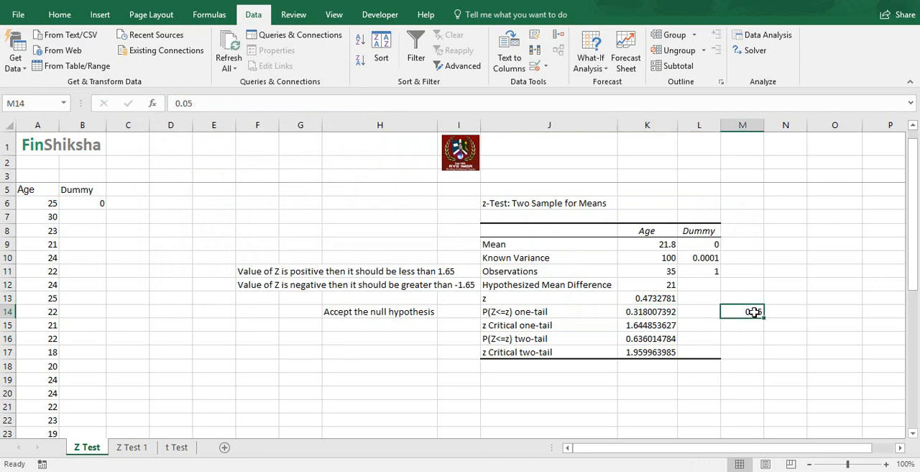